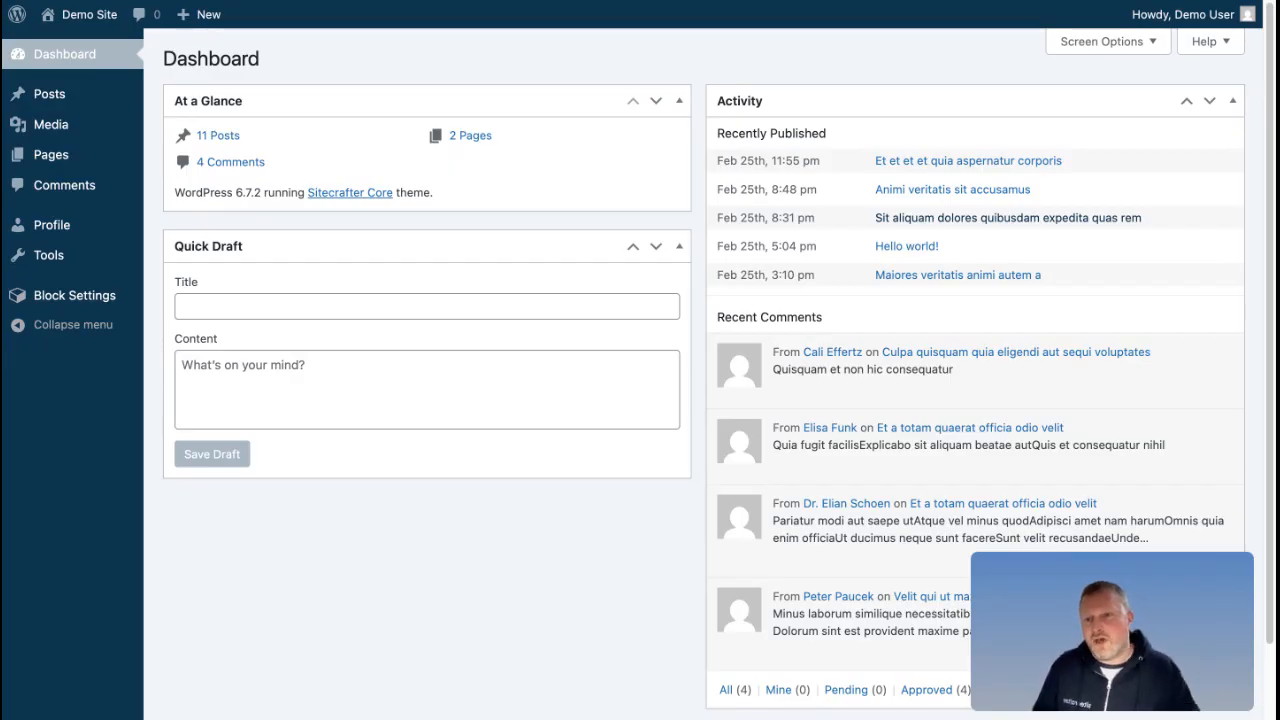
# Create a new post and title it "New Post".
pyautogui.moveTo(78, 101)
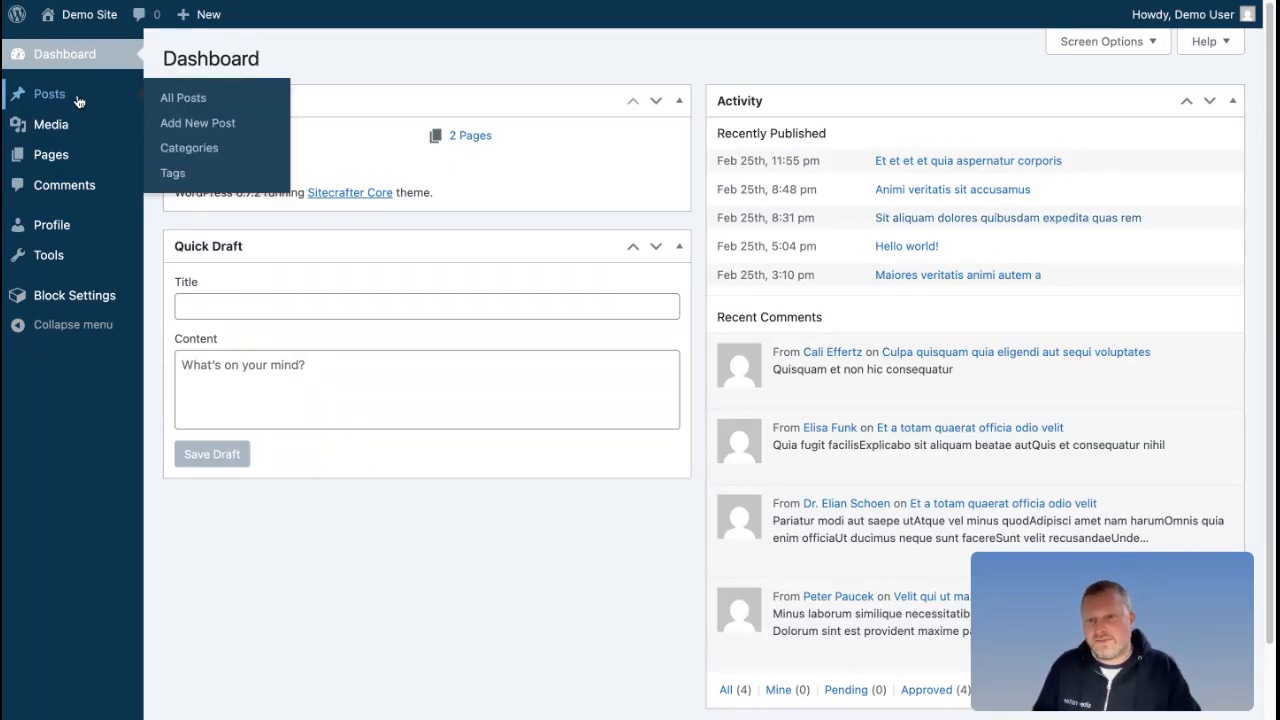
pyautogui.click(204, 134)
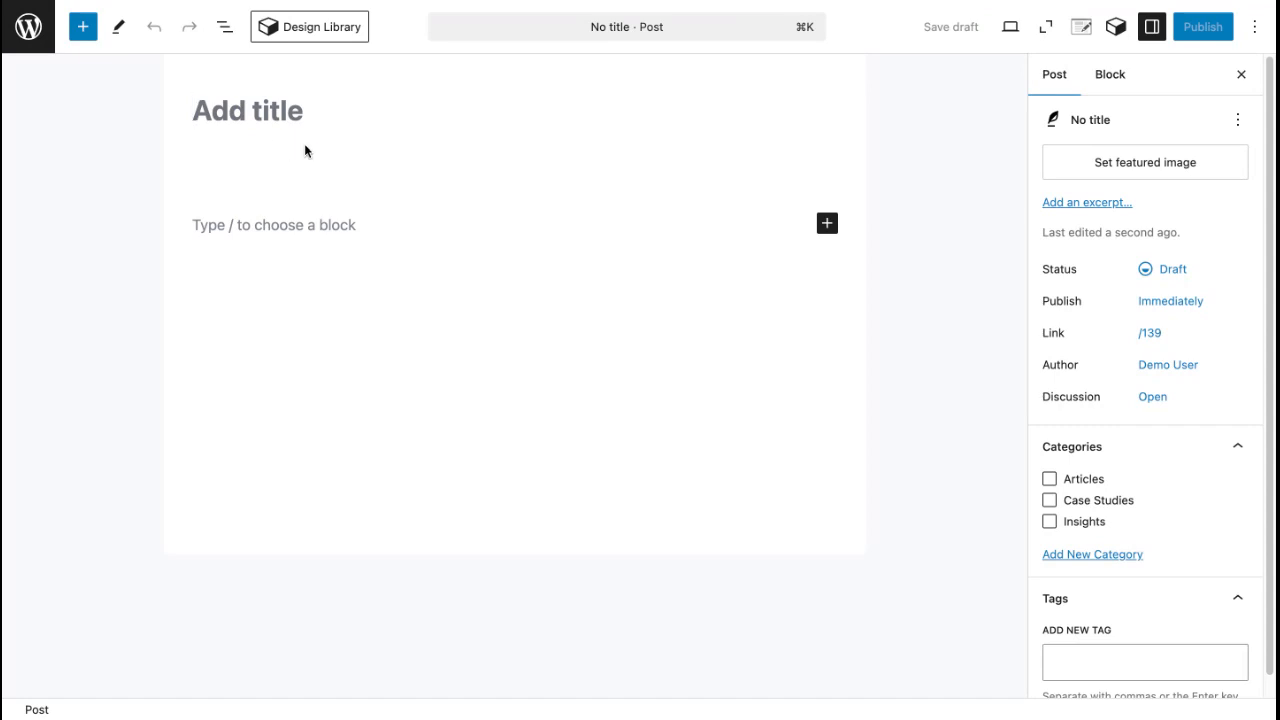
pyautogui.write('New')
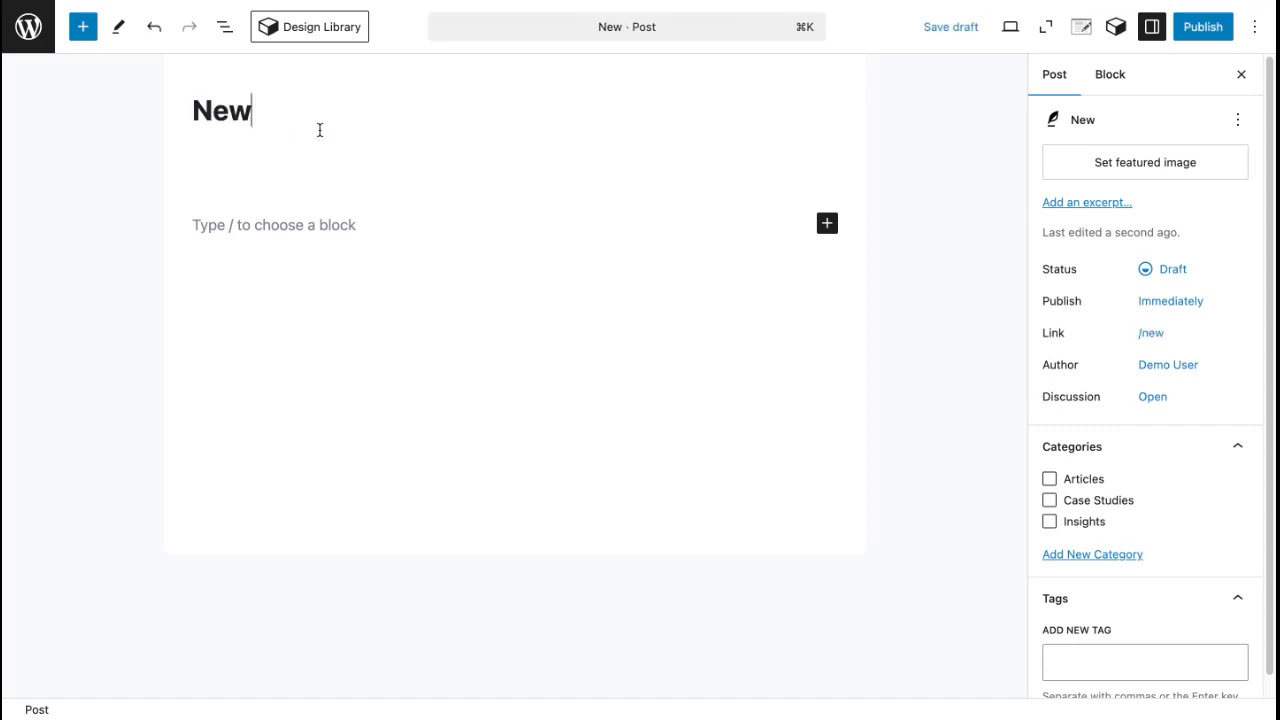
pyautogui.write(' Post')
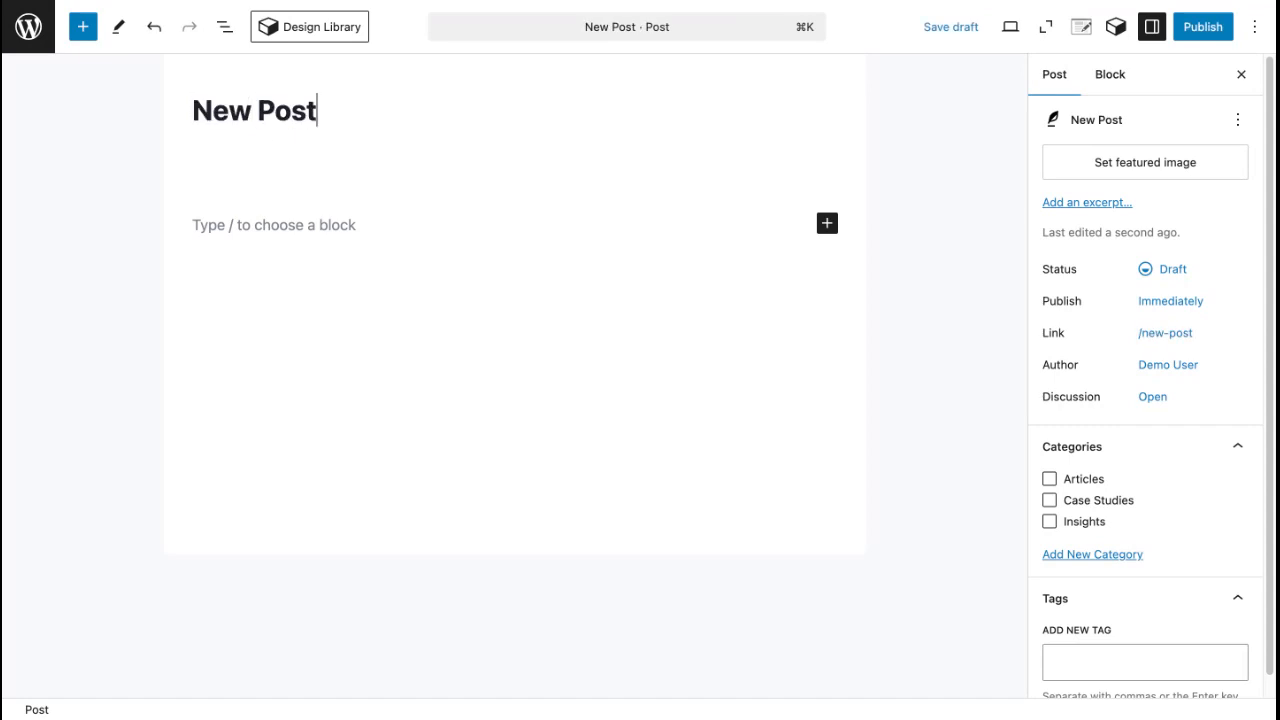
# Start a paragraph block below the title from the full block library and paste in the three lorem ipsum paragraphs.
pyautogui.click(280, 224)
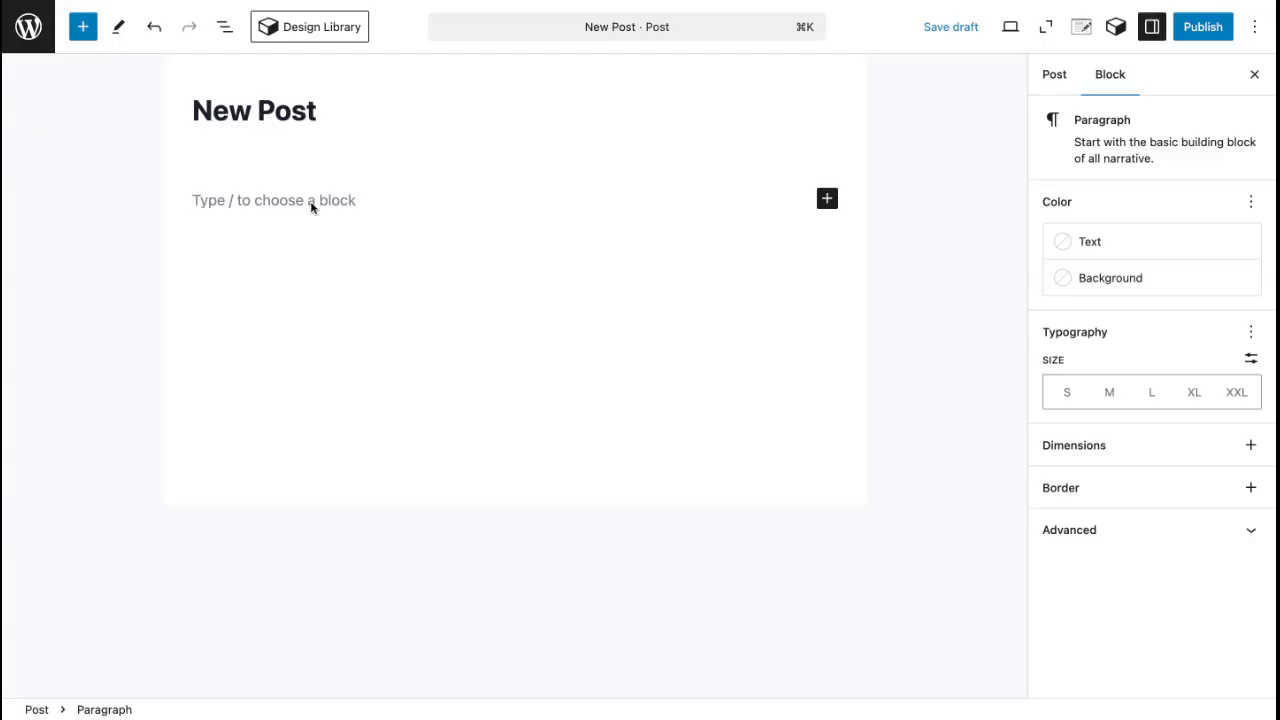
pyautogui.click(828, 200)
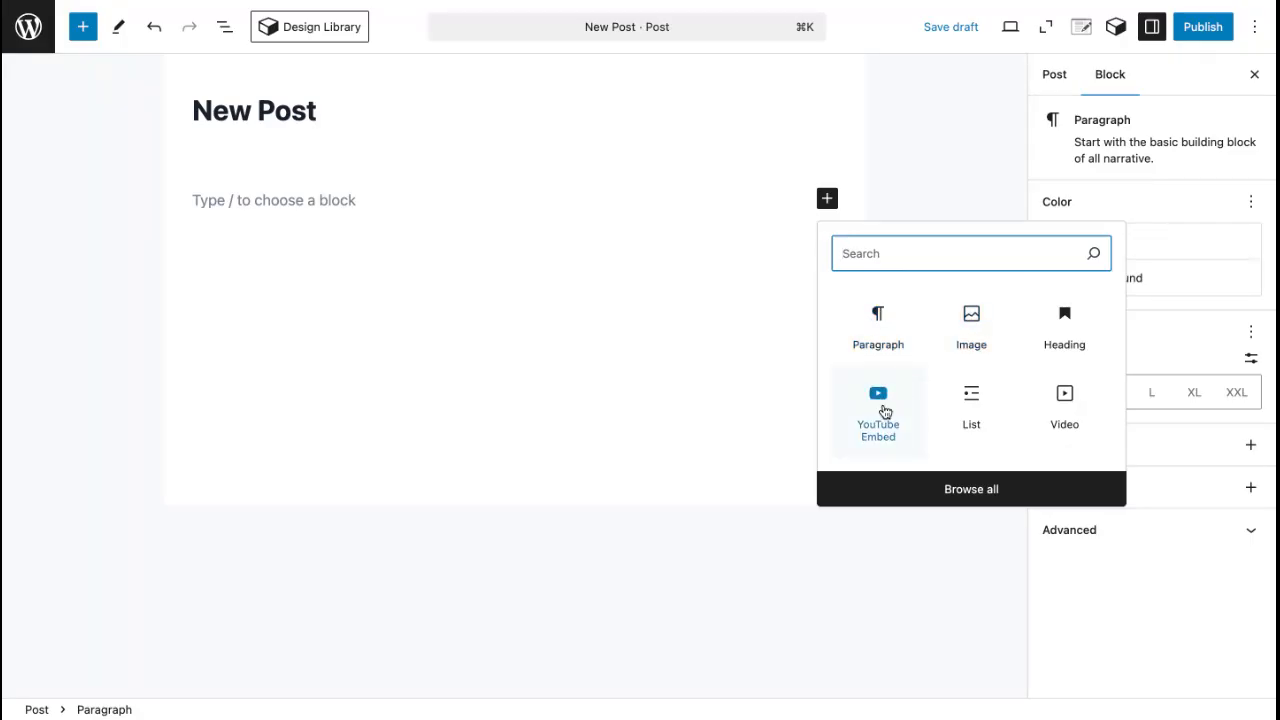
pyautogui.click(957, 490)
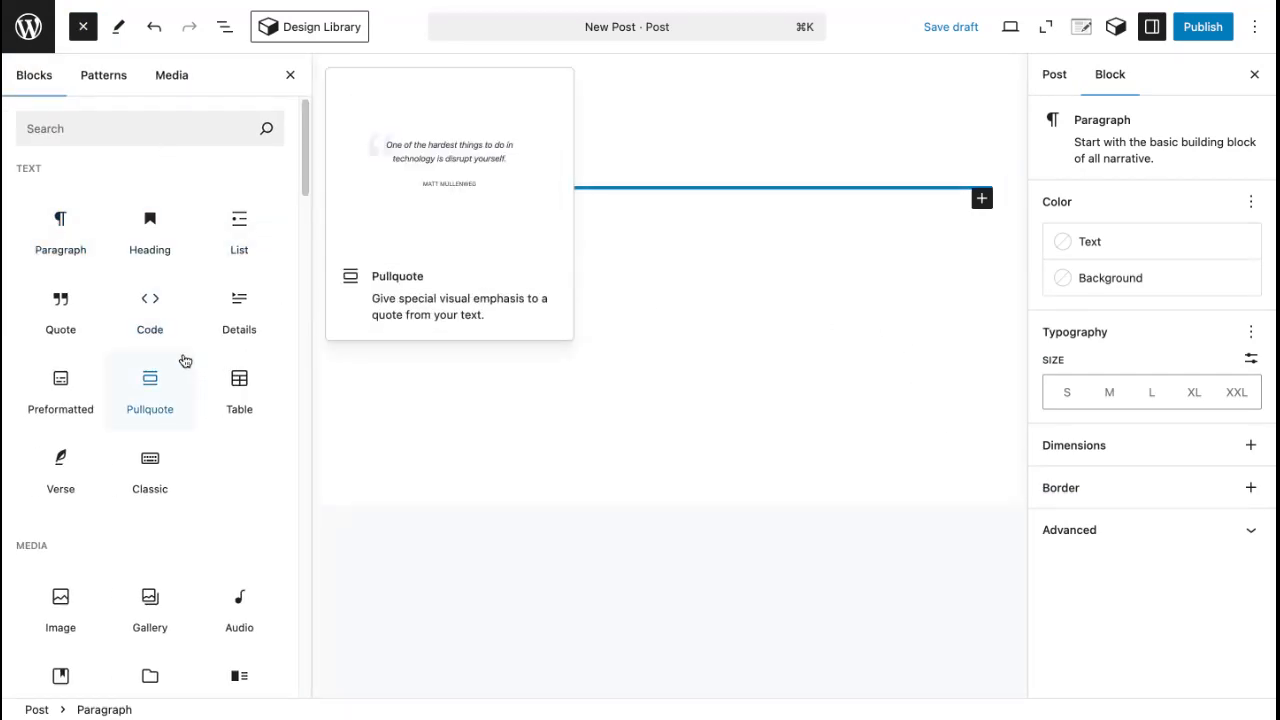
pyautogui.scroll(-3, 178, 360)
pyautogui.scroll(-4, 183, 374)
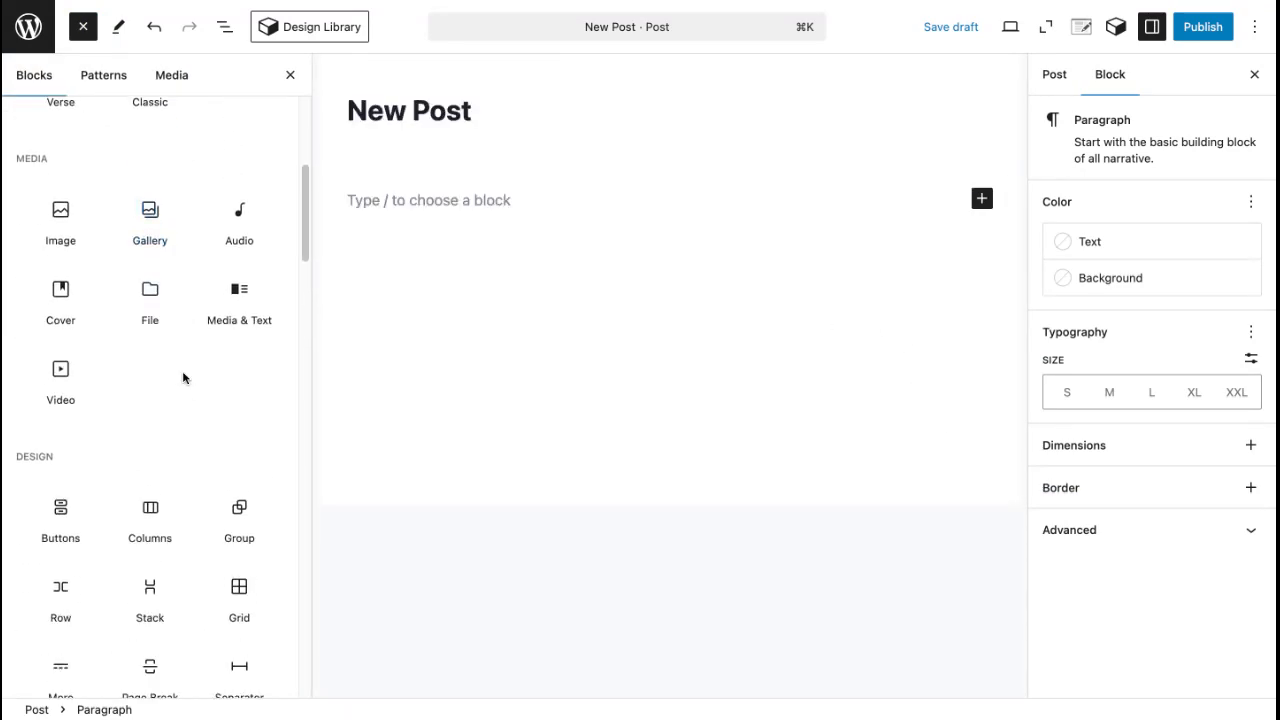
pyautogui.scroll(6, 182, 373)
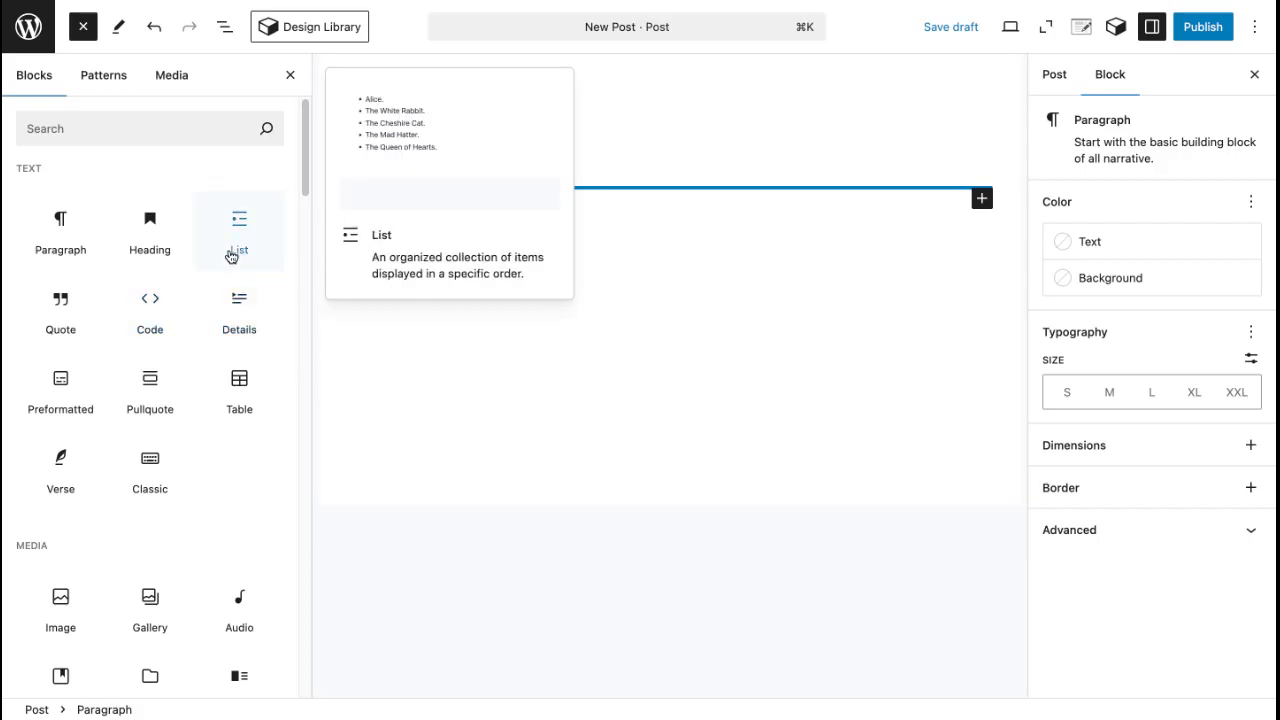
pyautogui.click(68, 240)
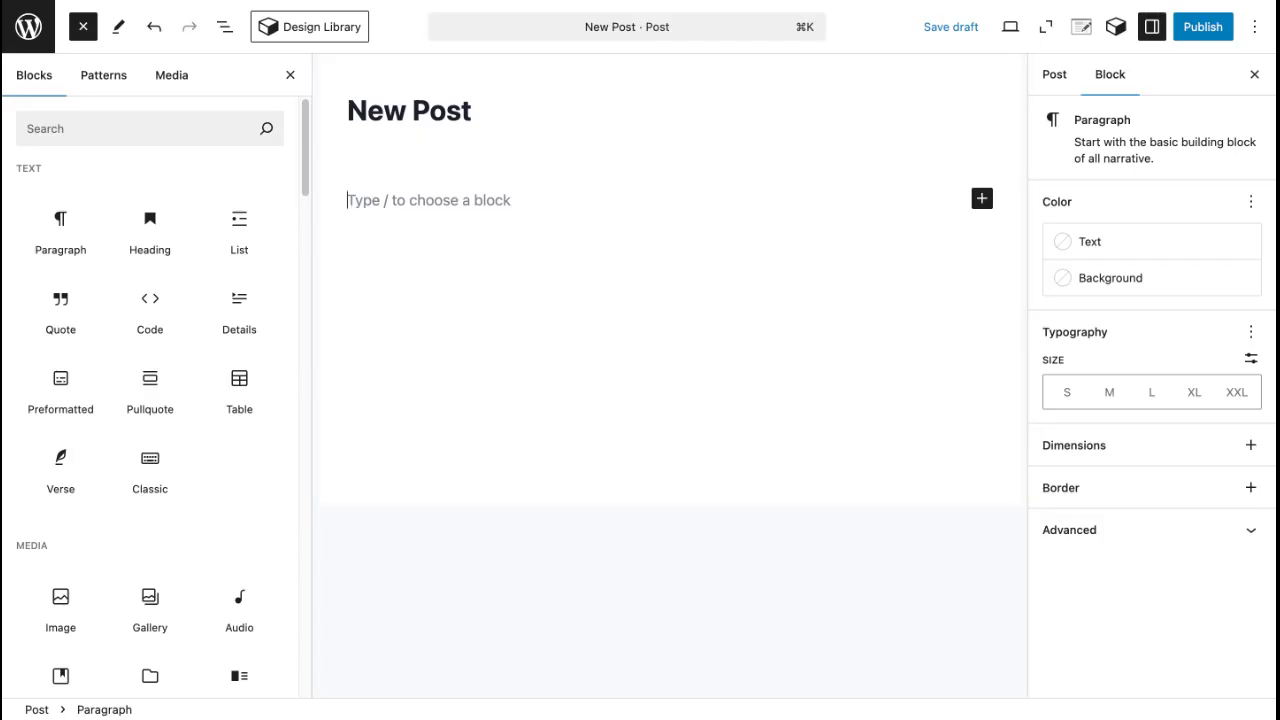
pyautogui.press('super+v')
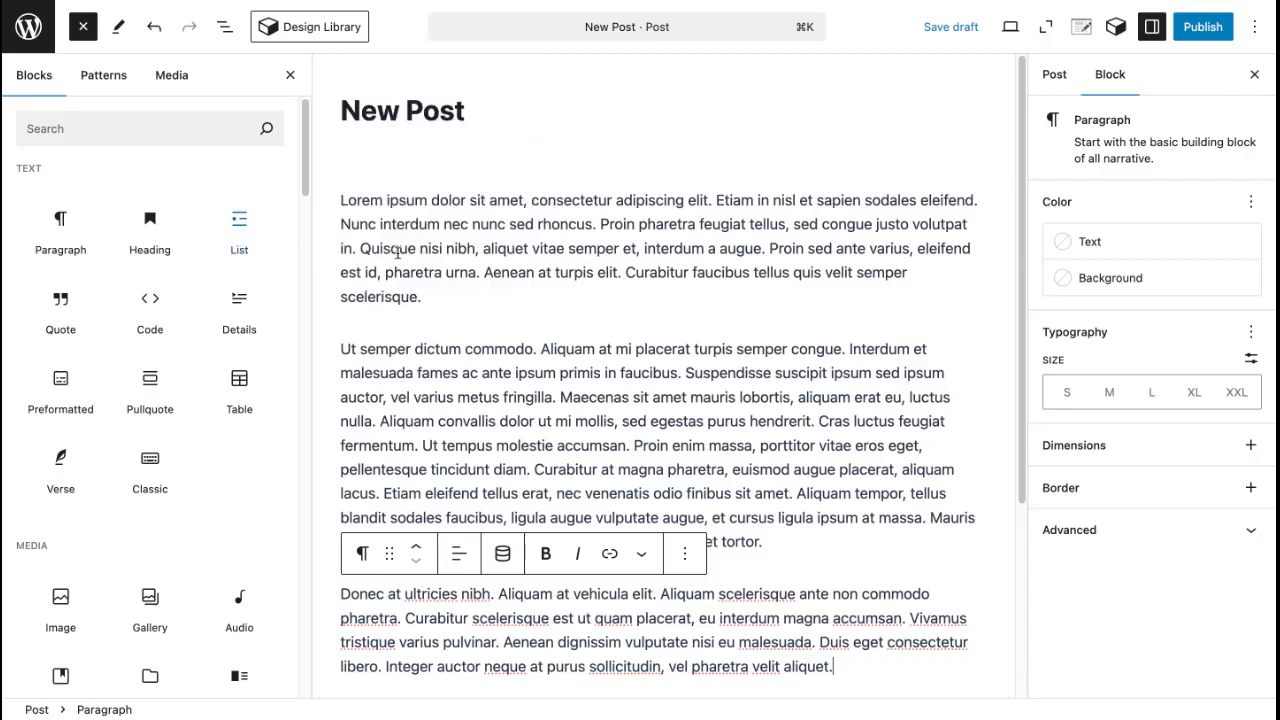
pyautogui.click(576, 263)
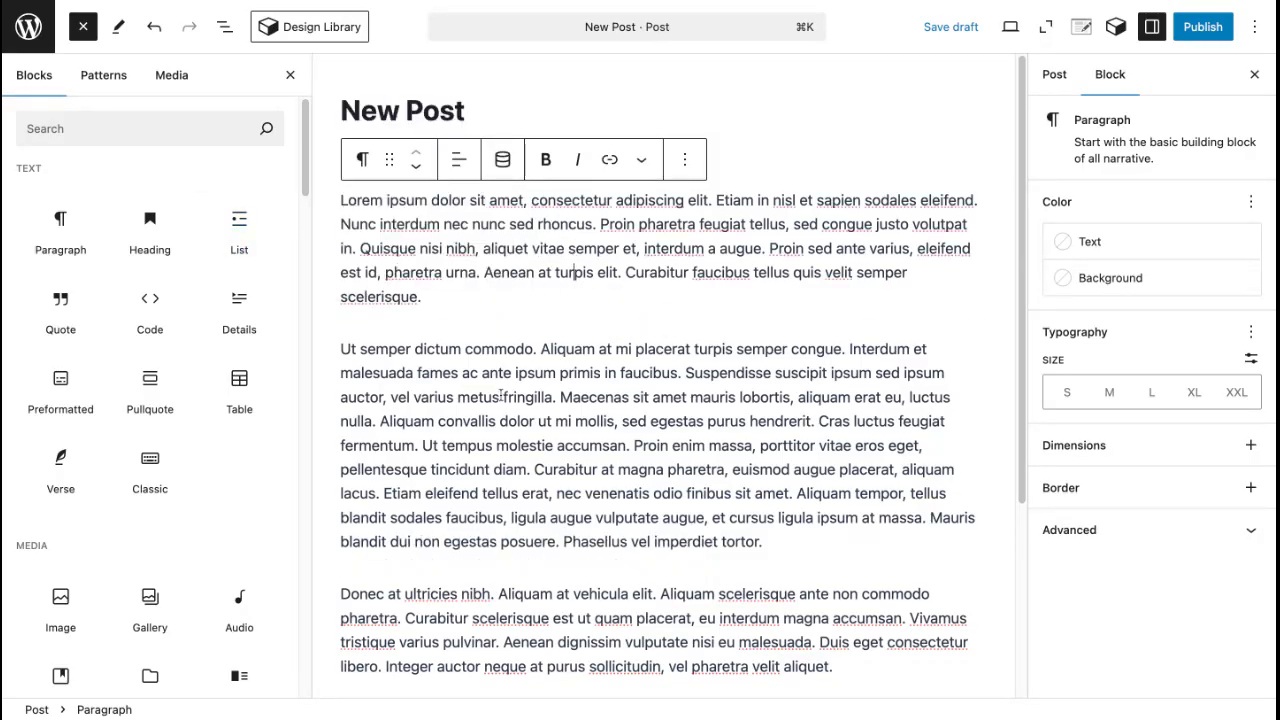
# Insert a heading block between the first and second paragraphs with the text "Header 1".
pyautogui.moveTo(149, 229); pyautogui.dragTo(395, 316)
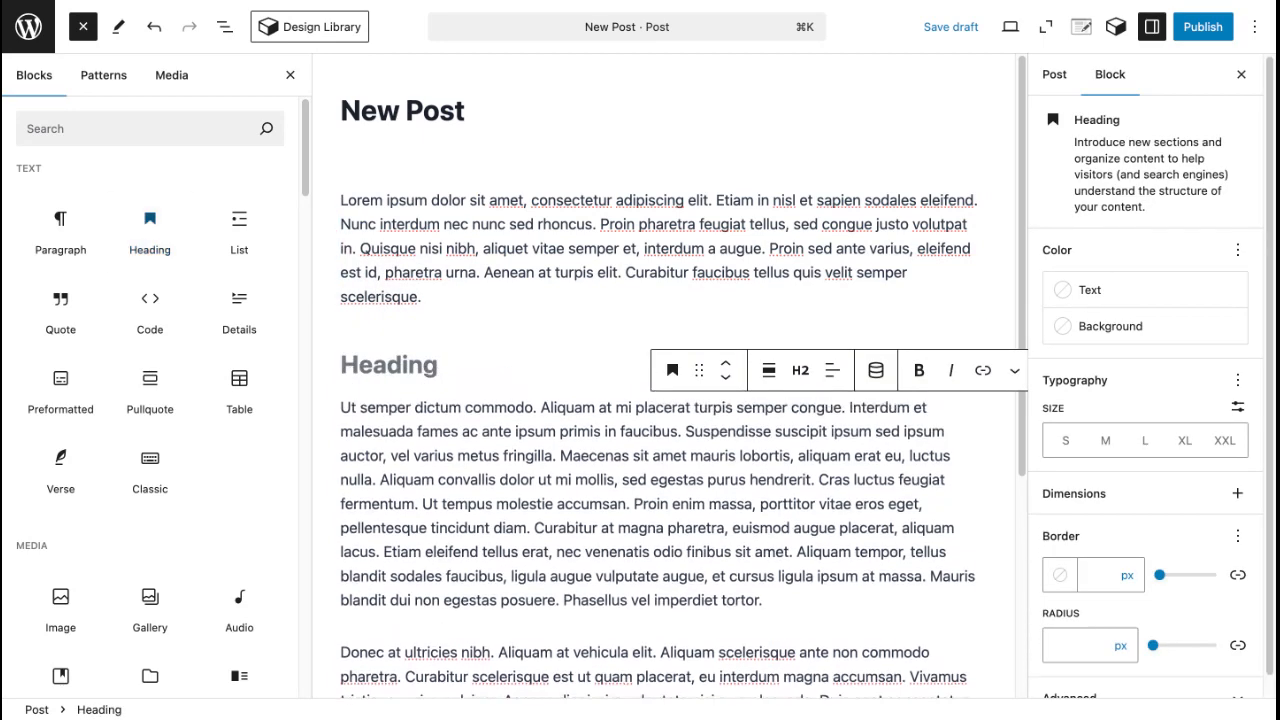
pyautogui.write('Head')
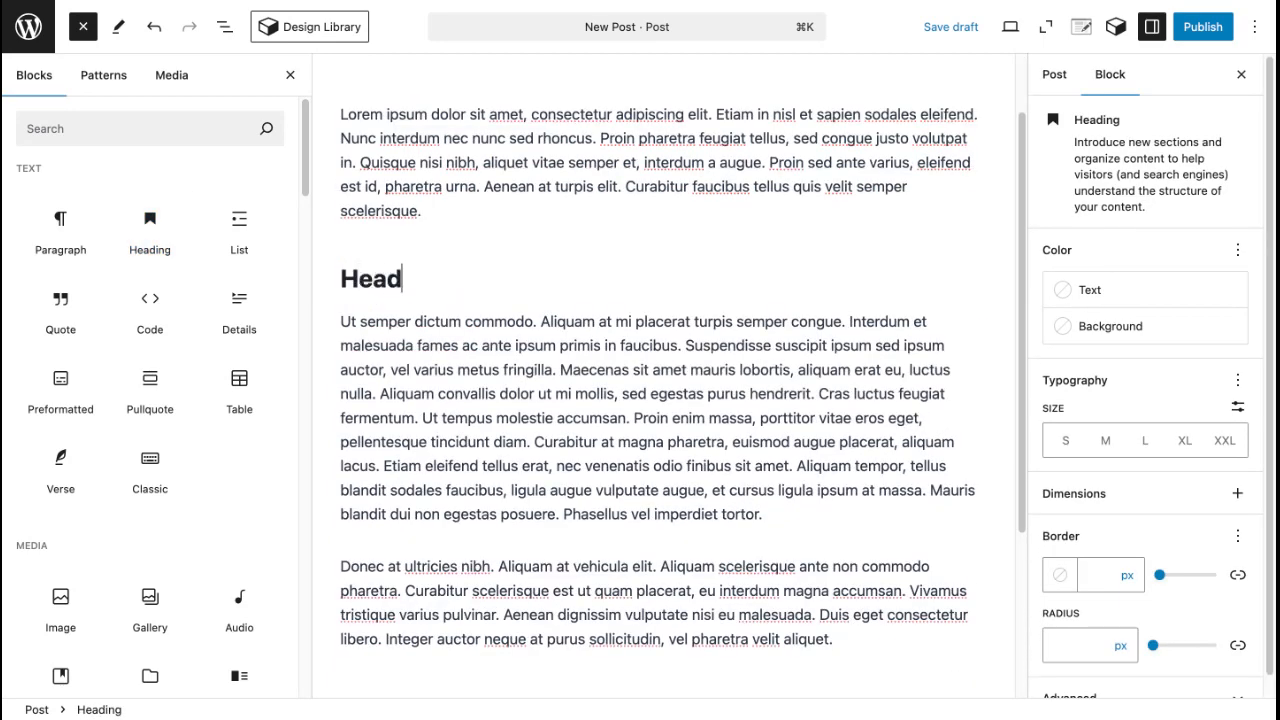
pyautogui.write('er 2')
pyautogui.press('BackSpace')
pyautogui.write('1')
# Insert a heading block between the second and third paragraphs with the text "Heading 2".
pyautogui.scroll(-2, 560, 333)
pyautogui.moveTo(150, 232); pyautogui.dragTo(450, 432)
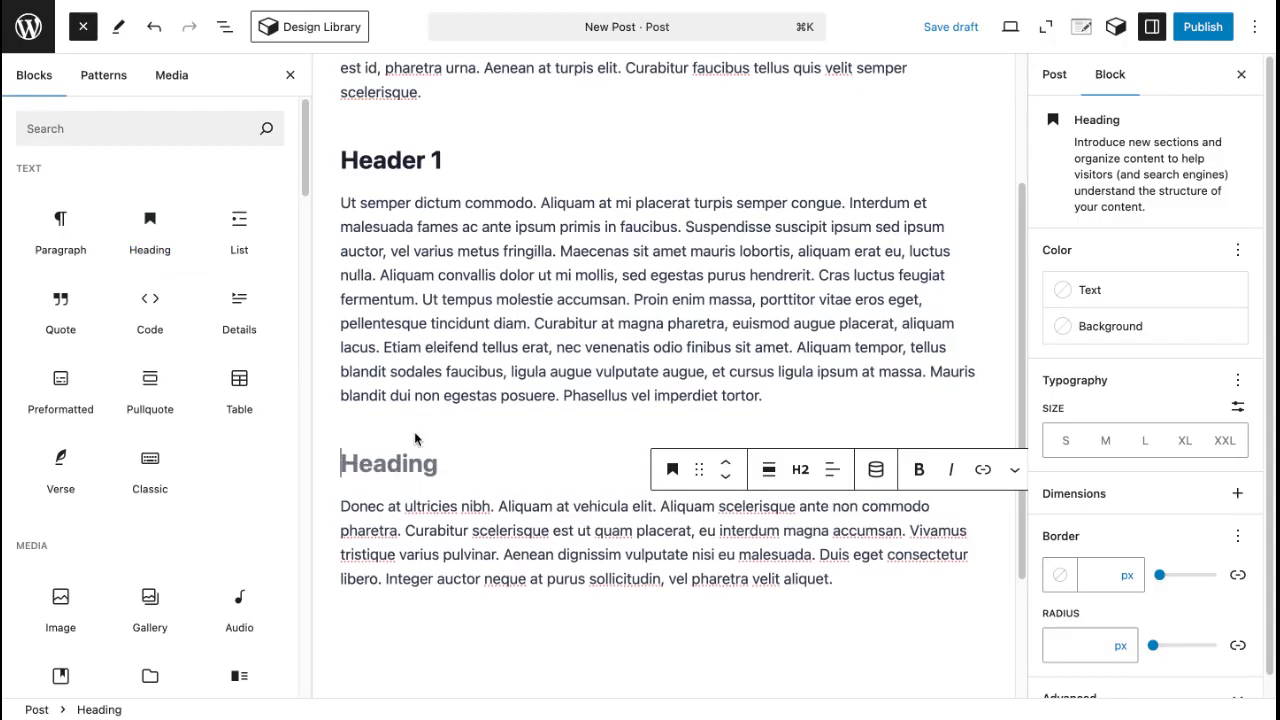
pyautogui.scroll(-3, 414, 431)
pyautogui.write('Header')
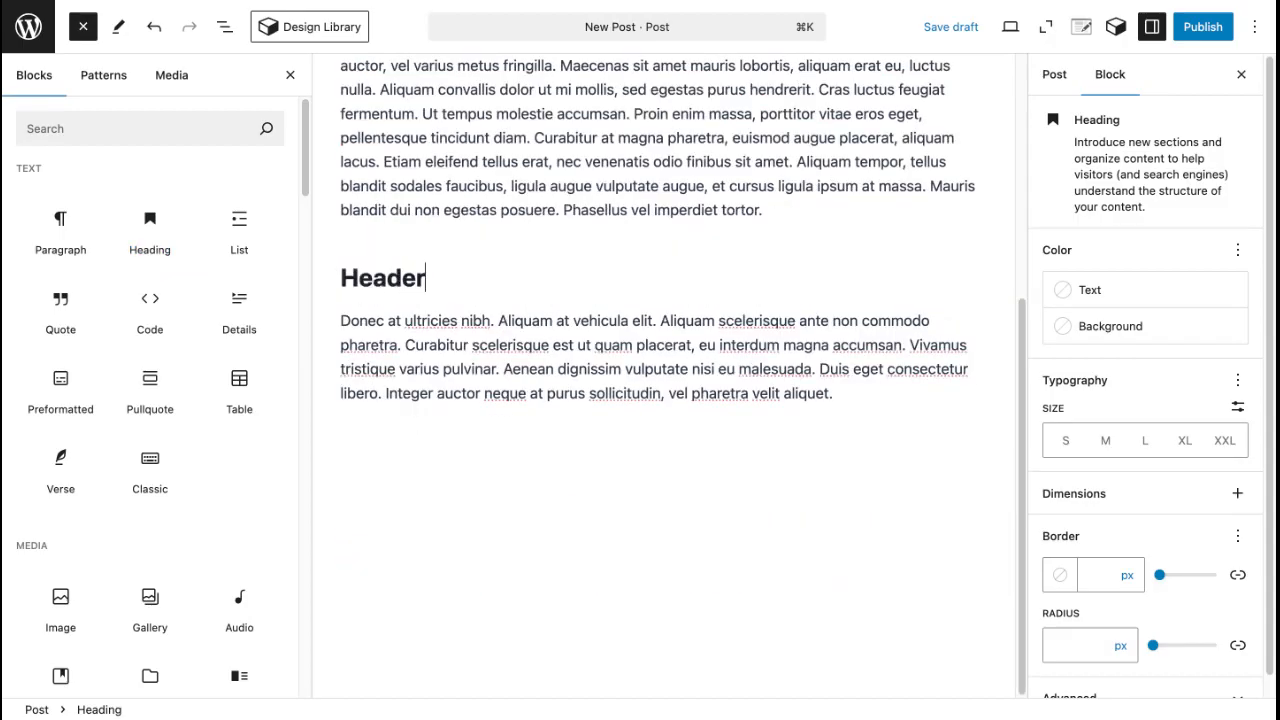
pyautogui.press('BackSpace')
pyautogui.press('BackSpace')
pyautogui.write('ing 2')
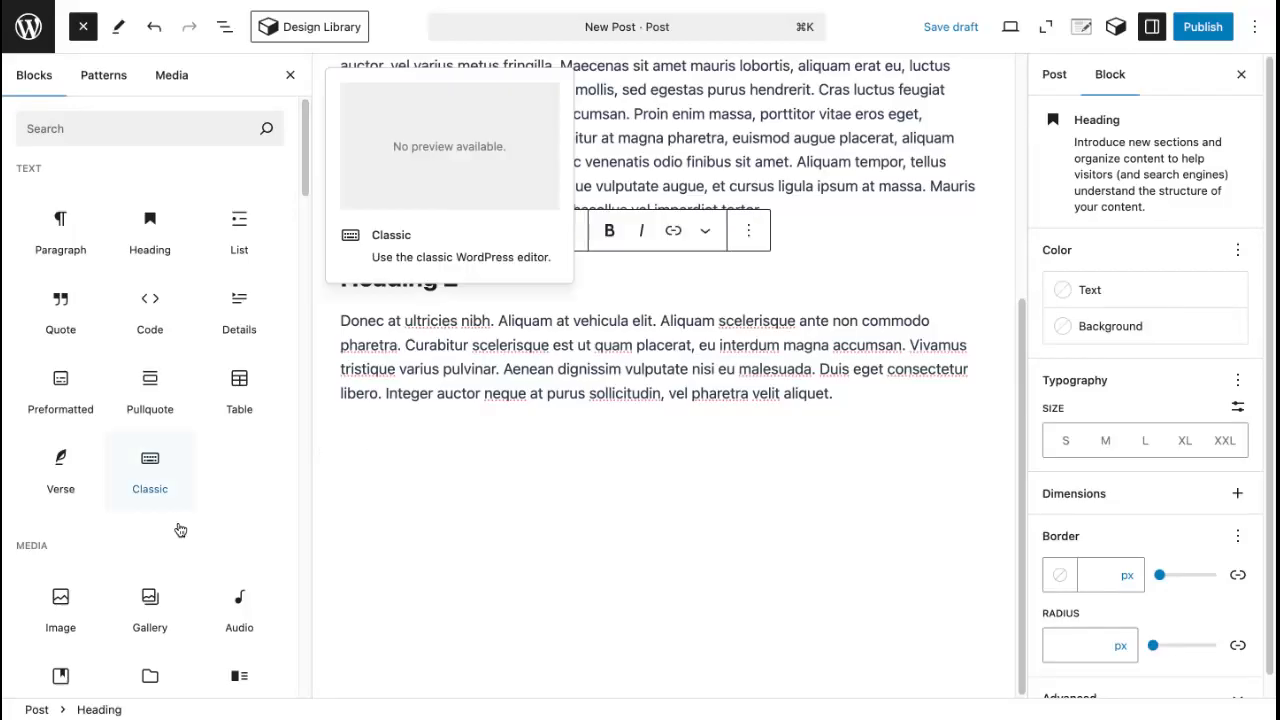
# Insert an image block above Header 1 and fill it with the dark sunset horizon picture from the Media Library.
pyautogui.scroll(1, 600, 385)
pyautogui.scroll(5, 602, 385)
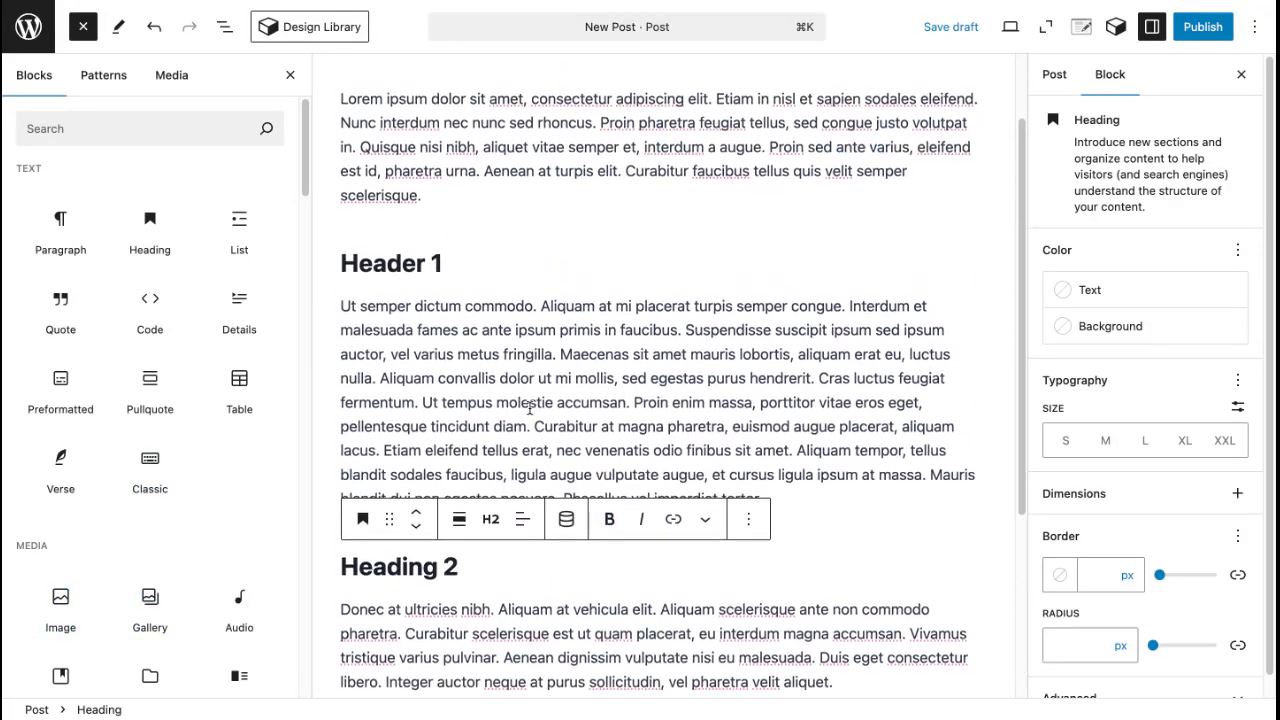
pyautogui.moveTo(58, 600)
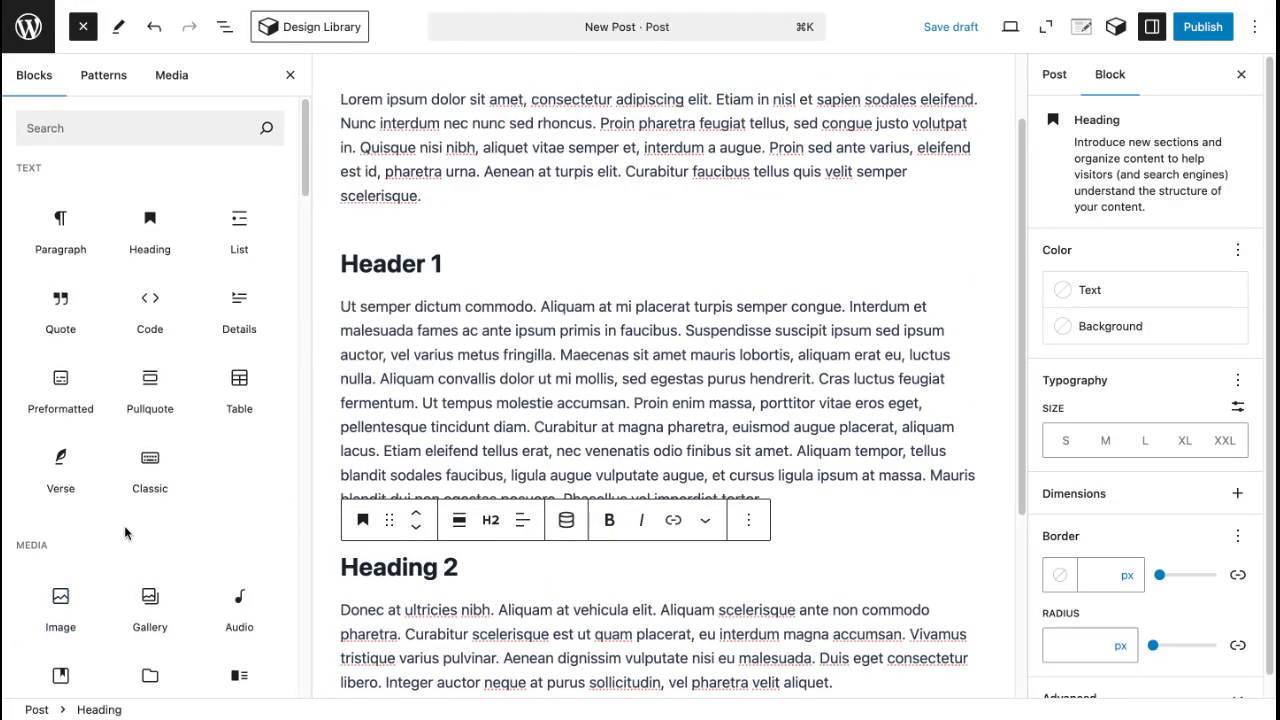
pyautogui.scroll(-4, 124, 521)
pyautogui.click(70, 377)
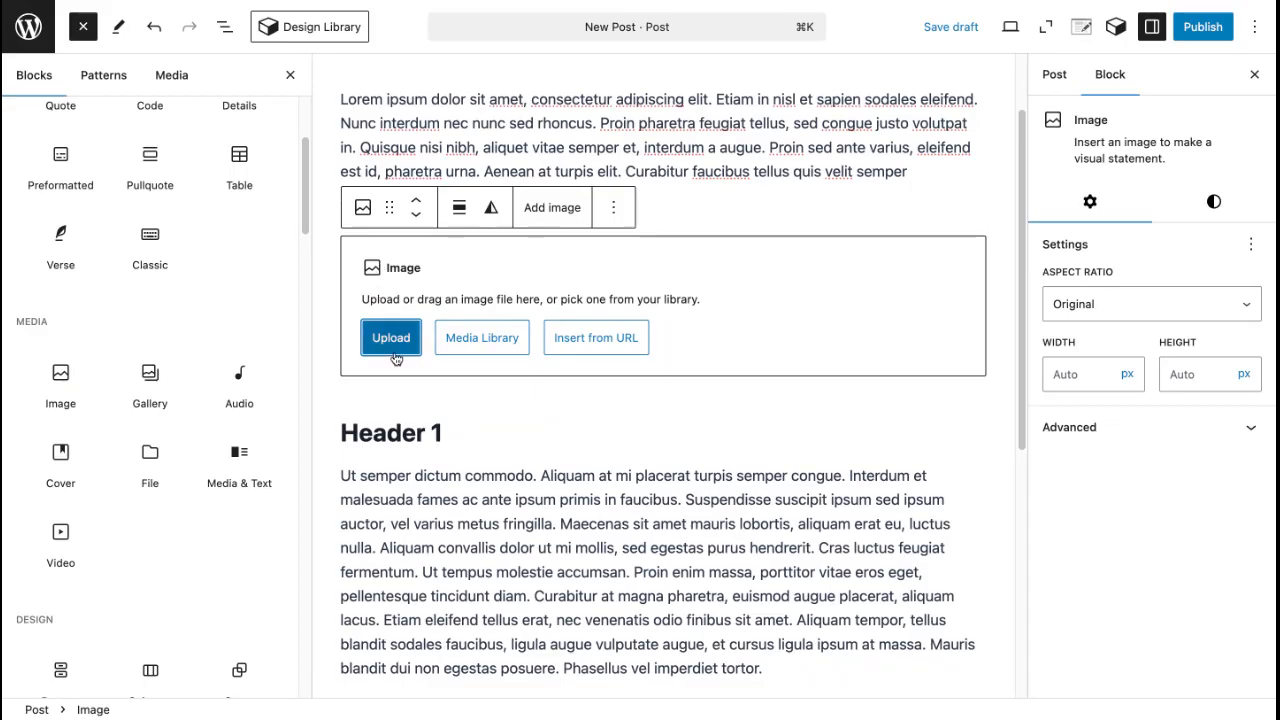
pyautogui.click(483, 344)
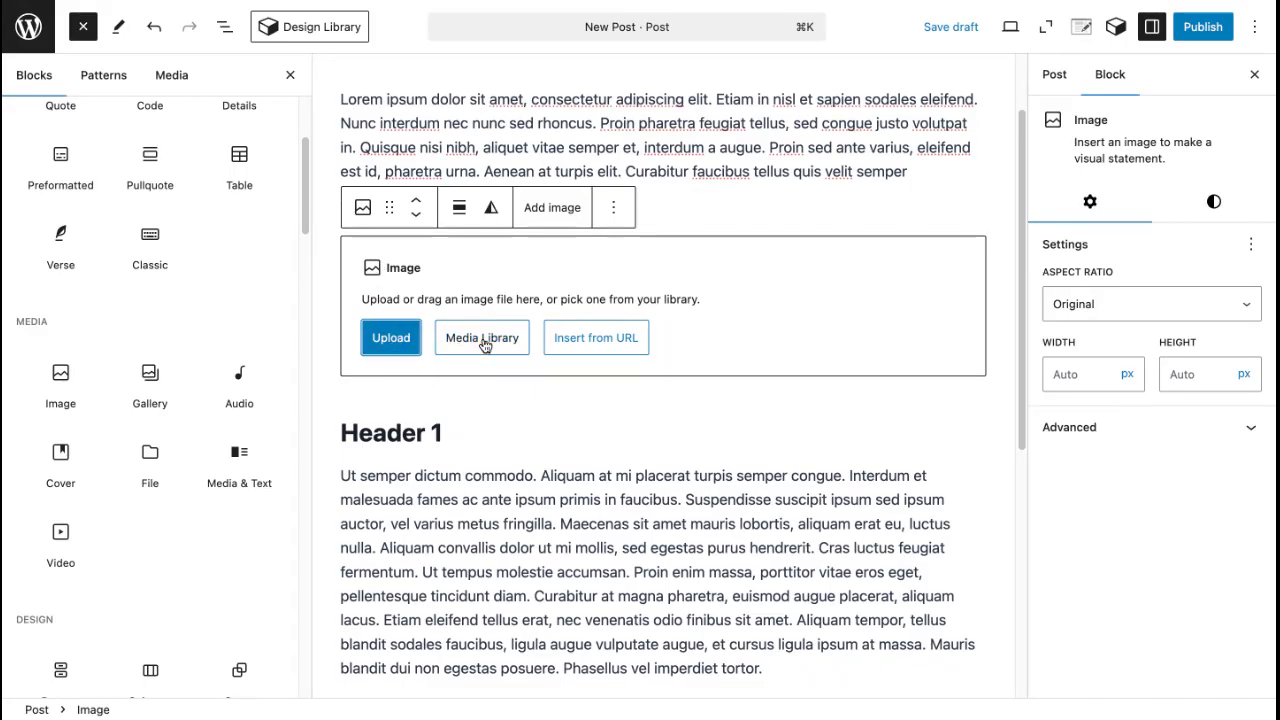
pyautogui.click(363, 356)
pyautogui.click(1214, 676)
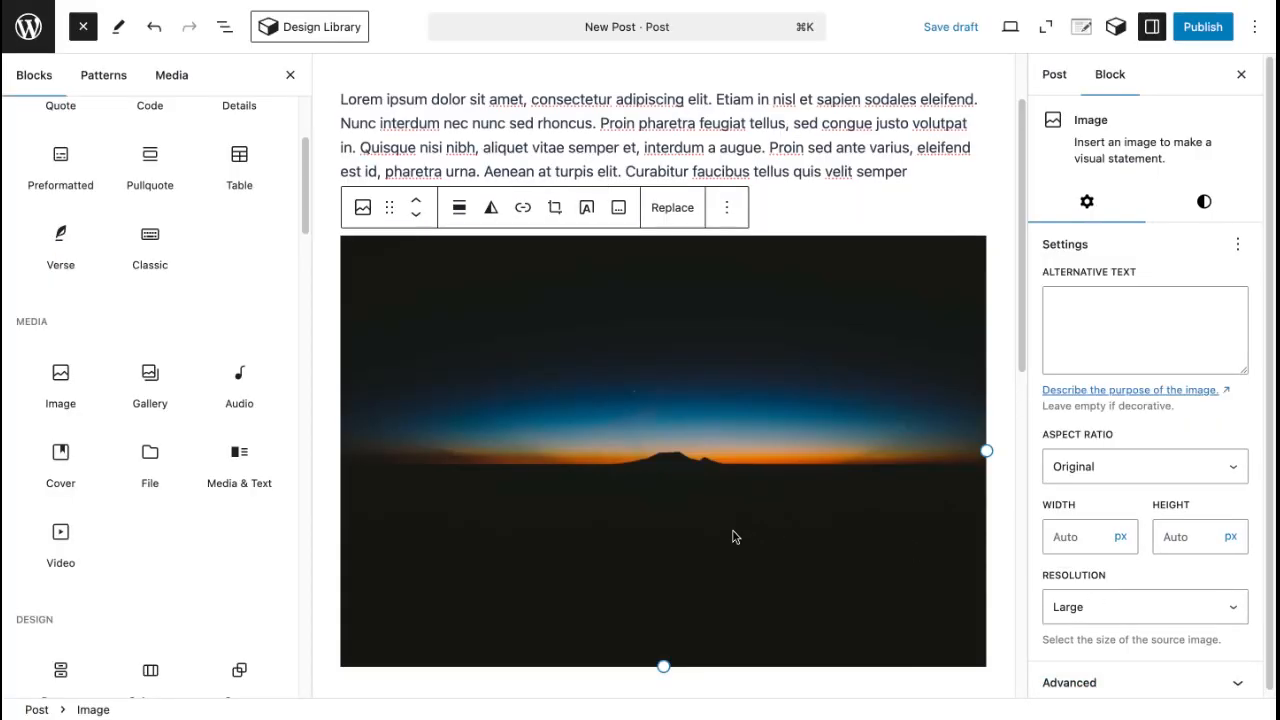
# Insert an image block above Heading 2 and fill it with the forest road picture from the Media Library.
pyautogui.scroll(-5, 734, 534)
pyautogui.moveTo(70, 390); pyautogui.dragTo(419, 505)
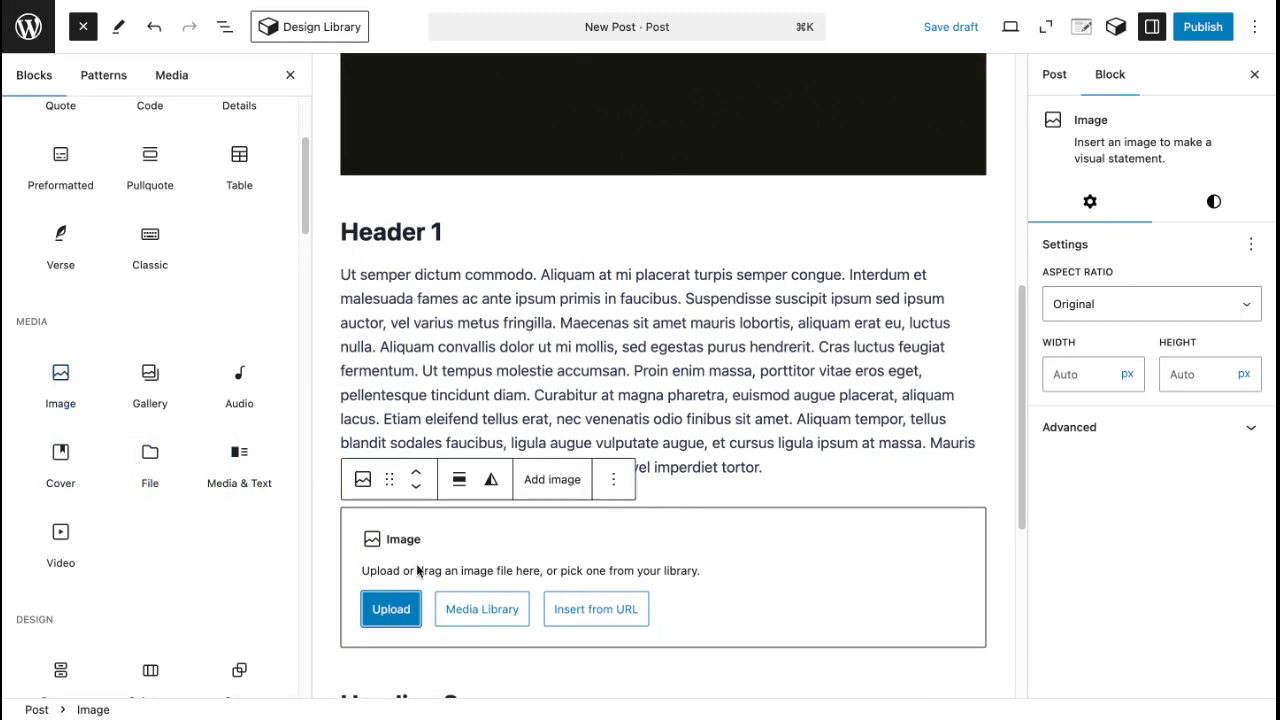
pyautogui.click(485, 609)
pyautogui.click(250, 390)
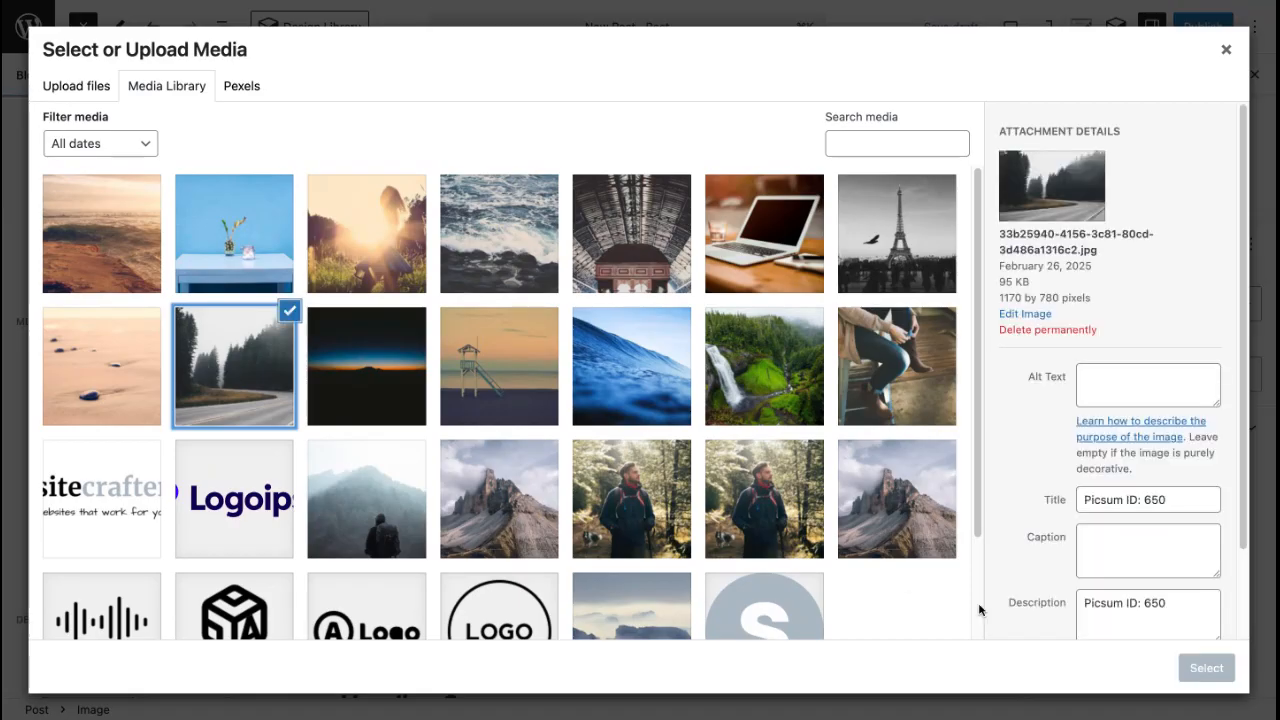
pyautogui.click(1190, 668)
pyautogui.click(612, 370)
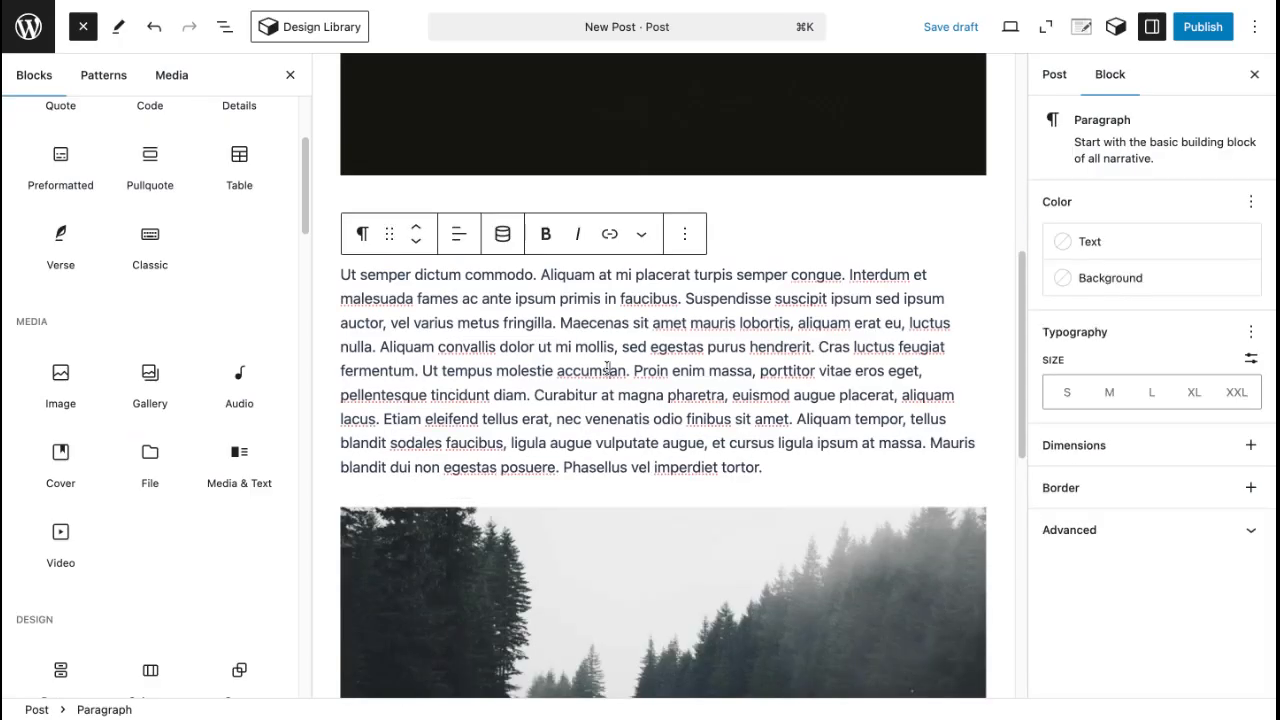
# Make "Lorem ipsum" bold and "sit amet" italic in the first paragraph.
pyautogui.scroll(2, 680, 445)
pyautogui.scroll(6, 740, 465)
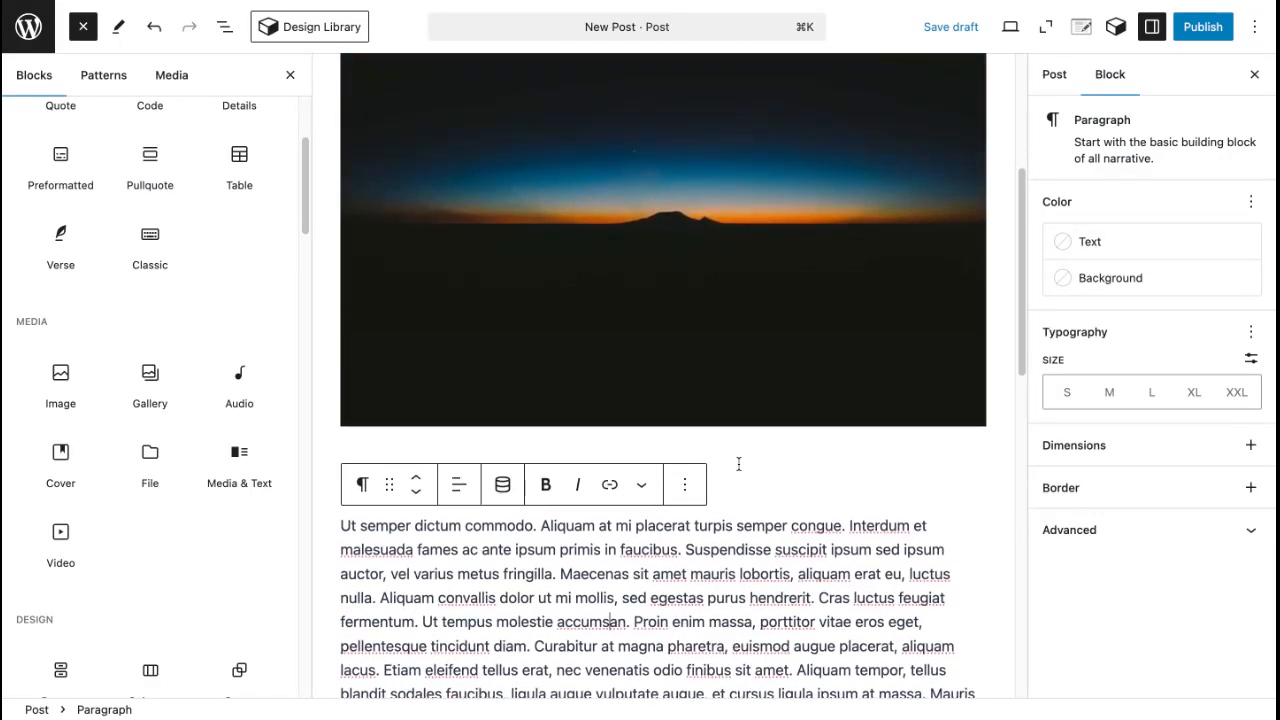
pyautogui.scroll(2, 757, 468)
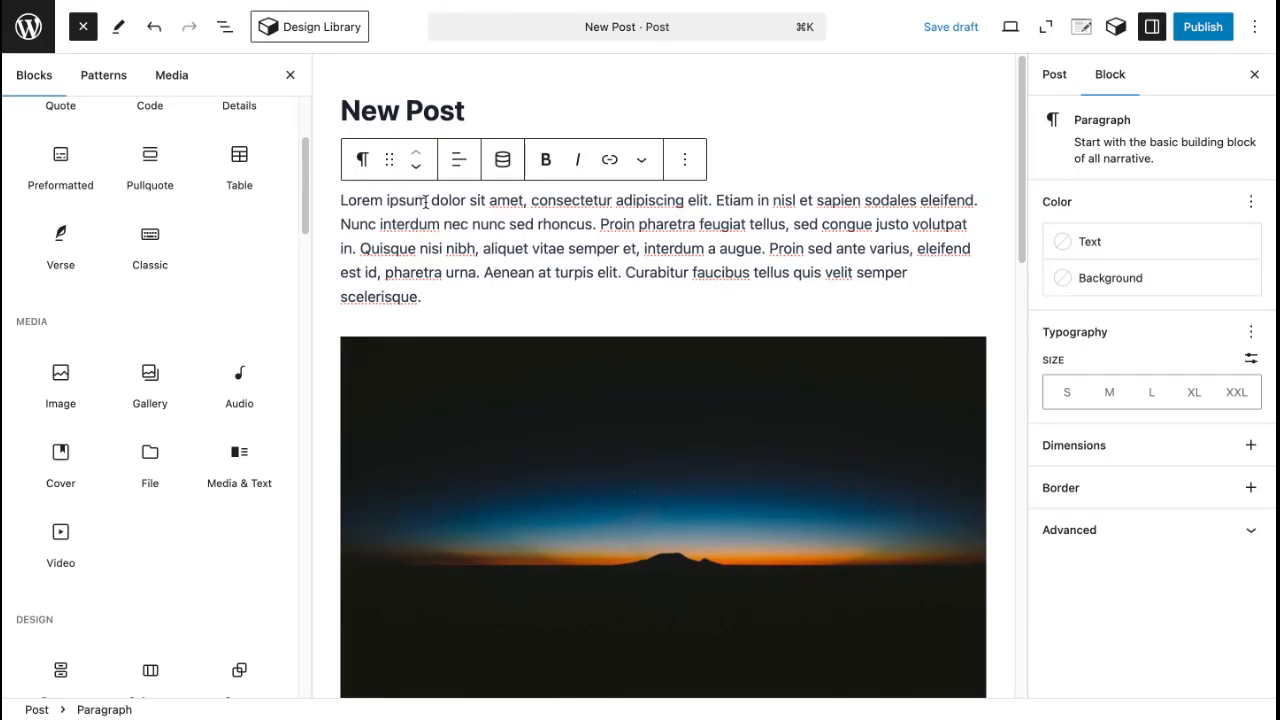
pyautogui.moveTo(428, 200); pyautogui.dragTo(342, 200)
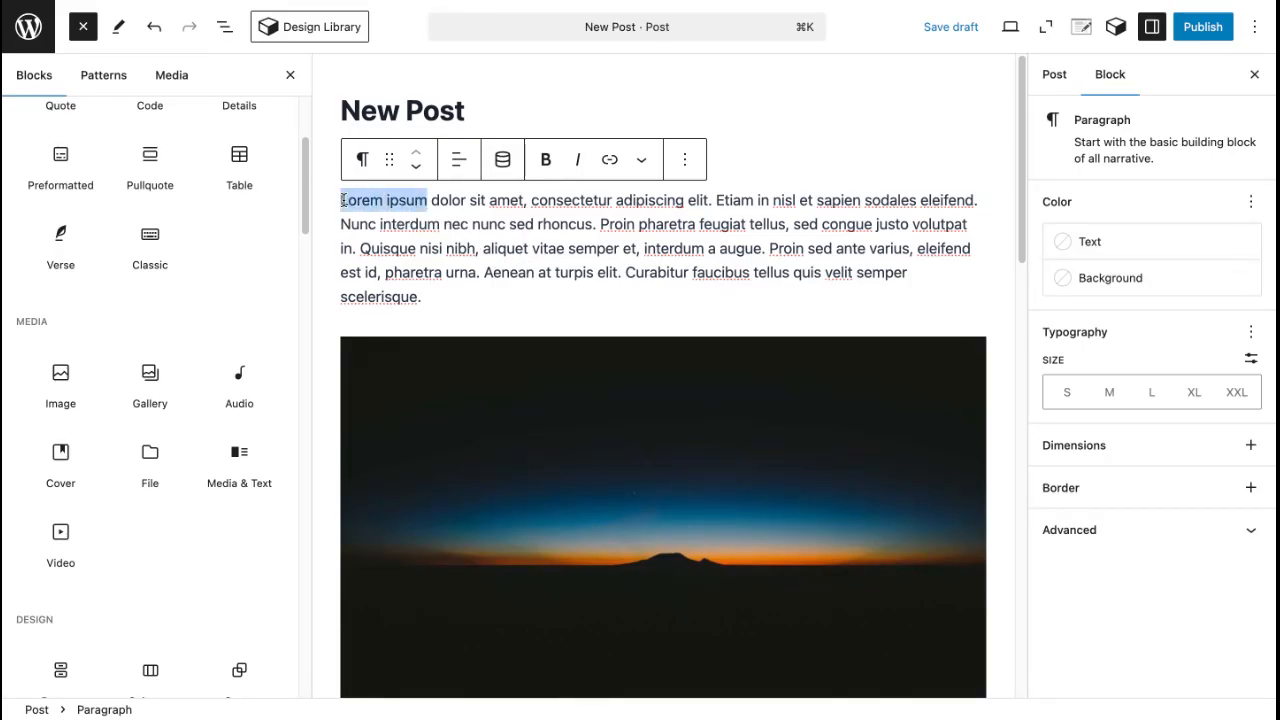
pyautogui.click(547, 165)
pyautogui.click(547, 165)
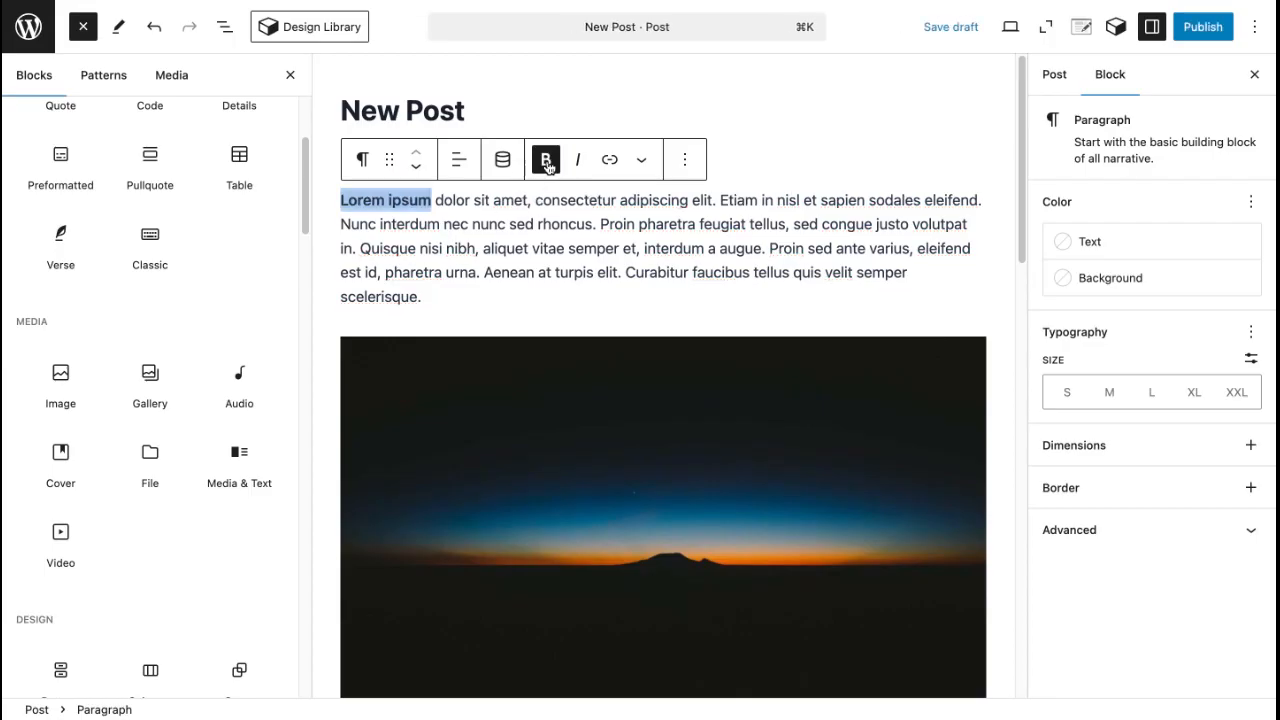
pyautogui.moveTo(474, 200); pyautogui.dragTo(529, 201)
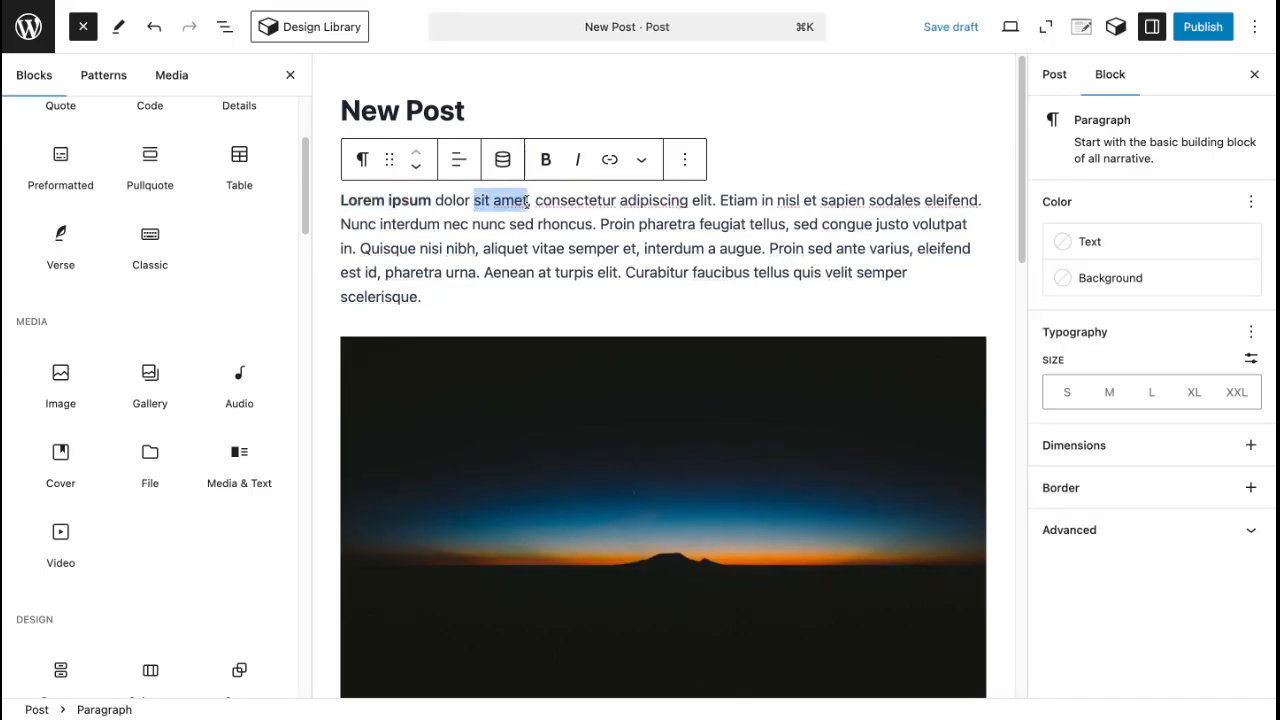
pyautogui.click(577, 160)
# Link the word "rhoncus" in the first paragraph to the existing Sample Page.
pyautogui.doubleClick(560, 224)
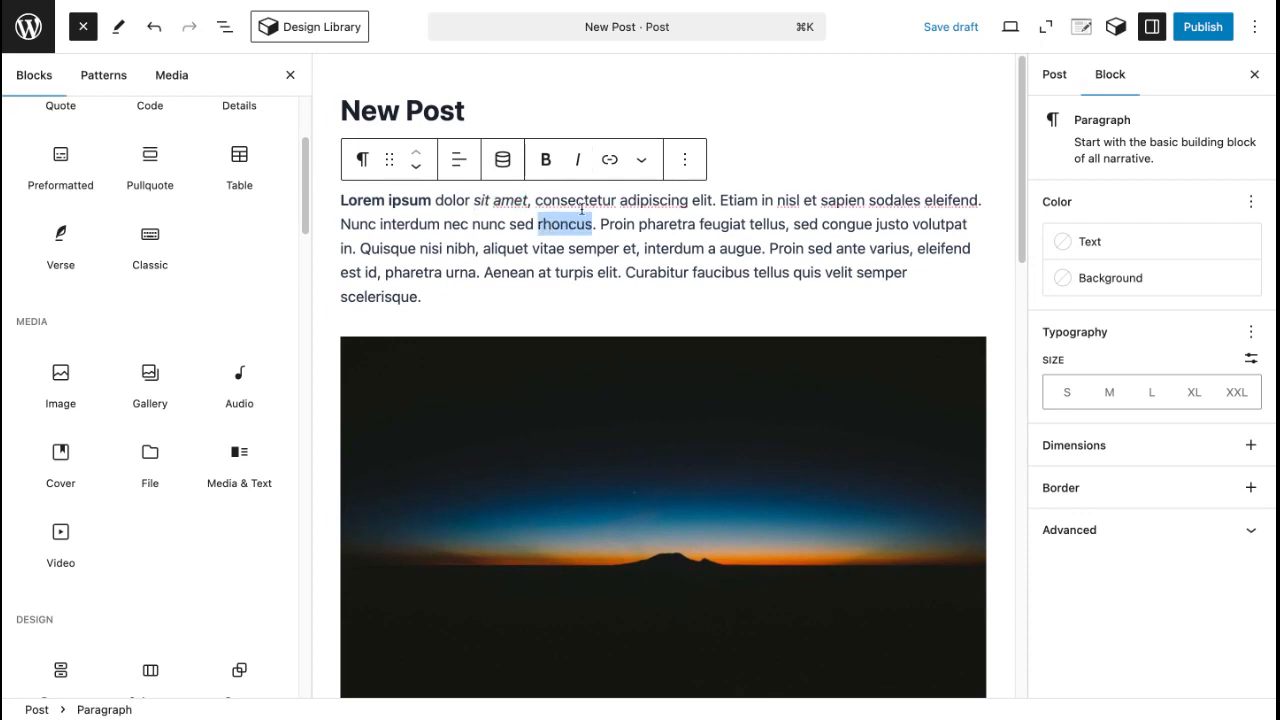
pyautogui.click(610, 160)
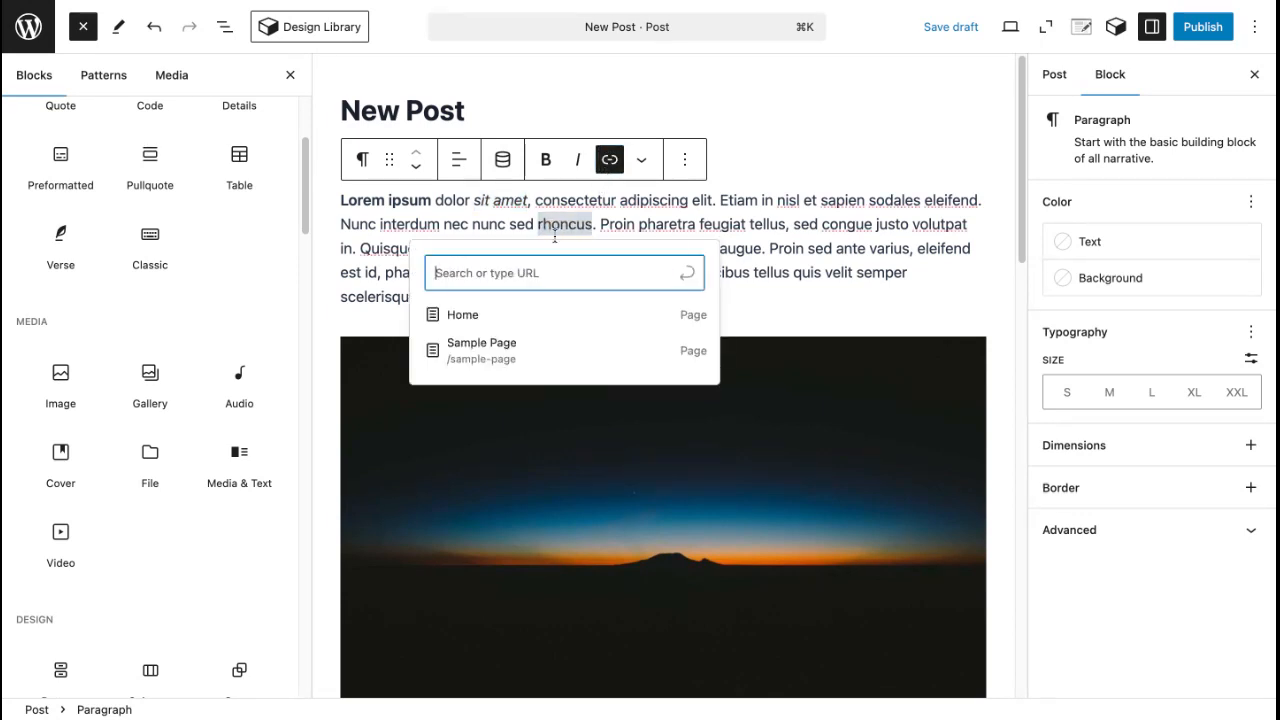
pyautogui.click(484, 352)
pyautogui.doubleClick(668, 224)
pyautogui.click(610, 160)
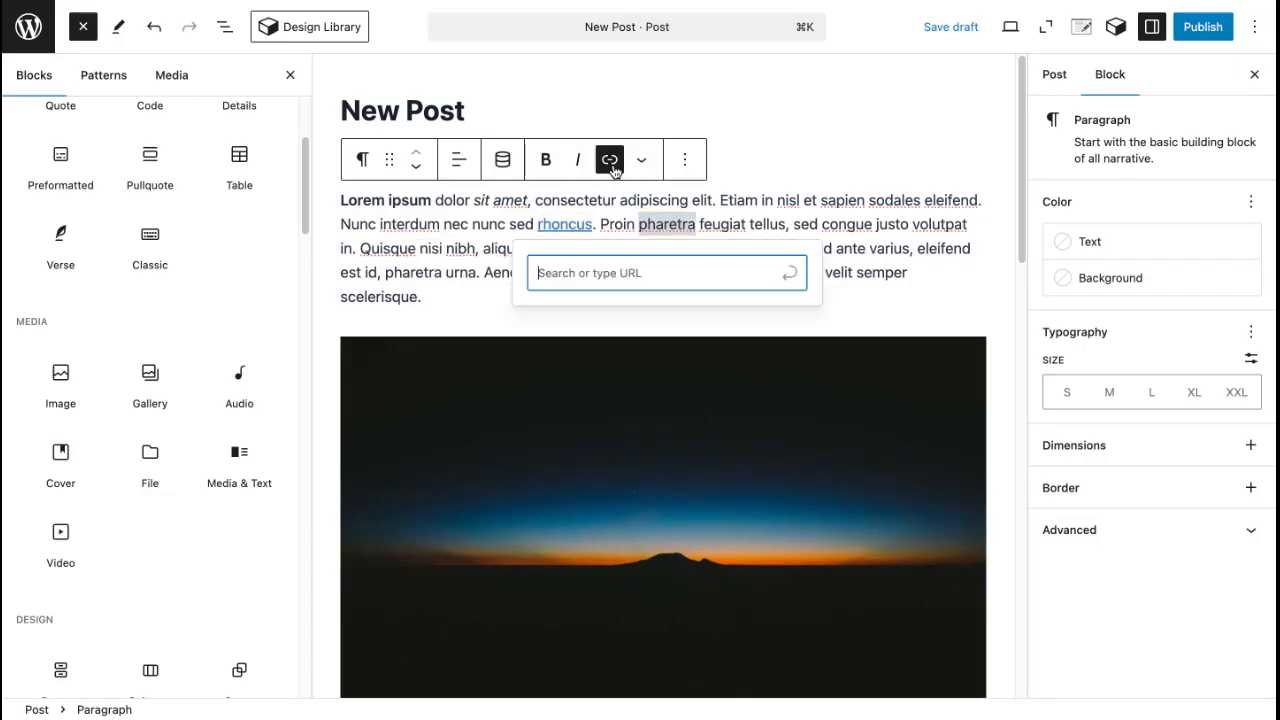
pyautogui.write('www')
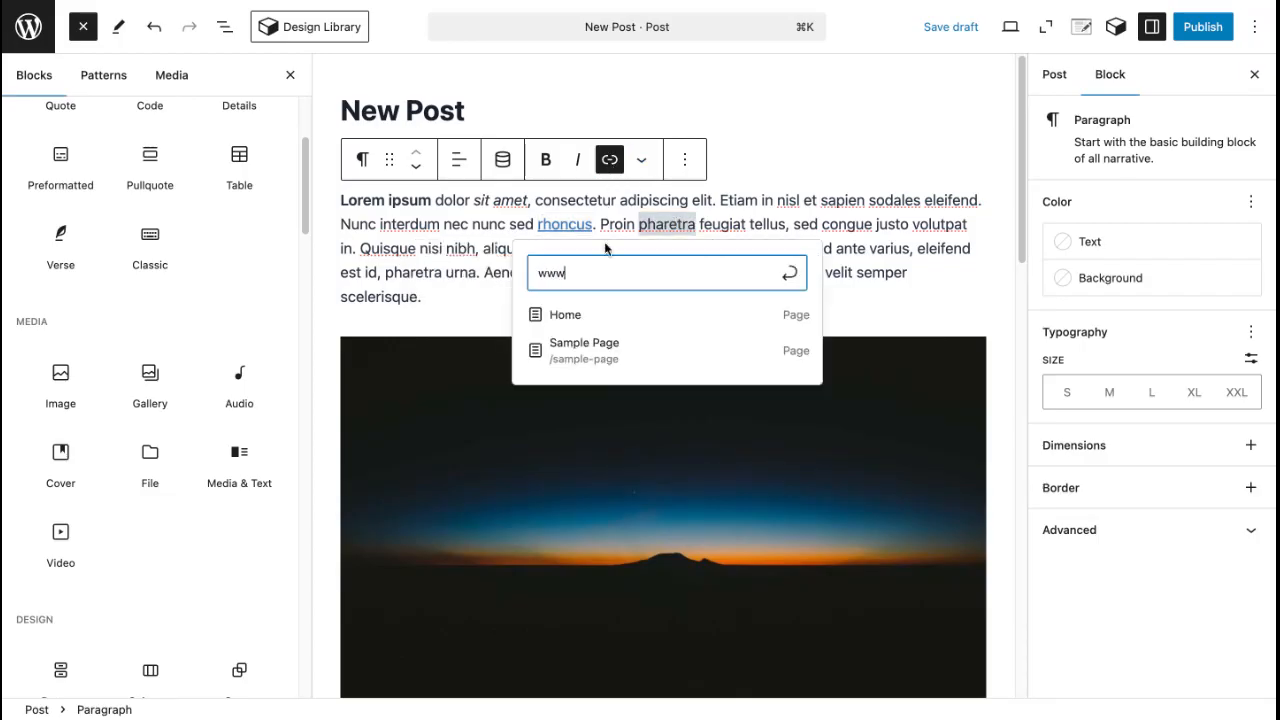
pyautogui.write('.google.co.uk')
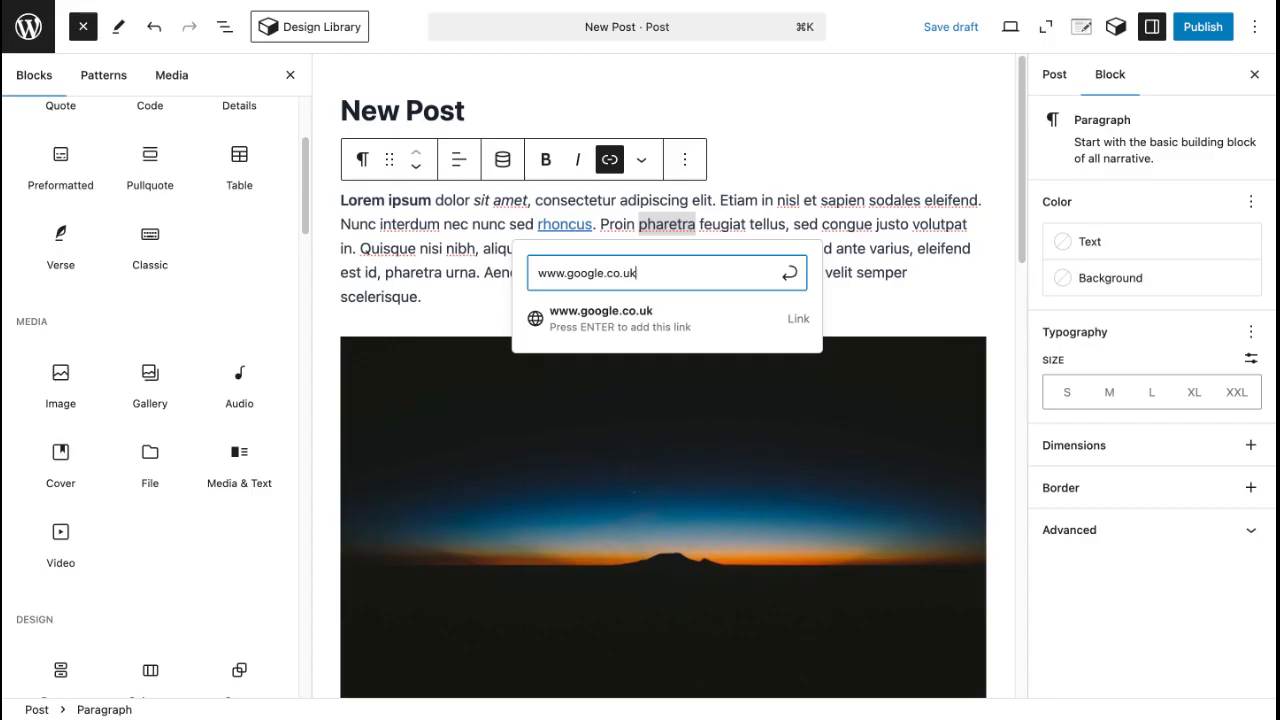
pyautogui.press('Return')
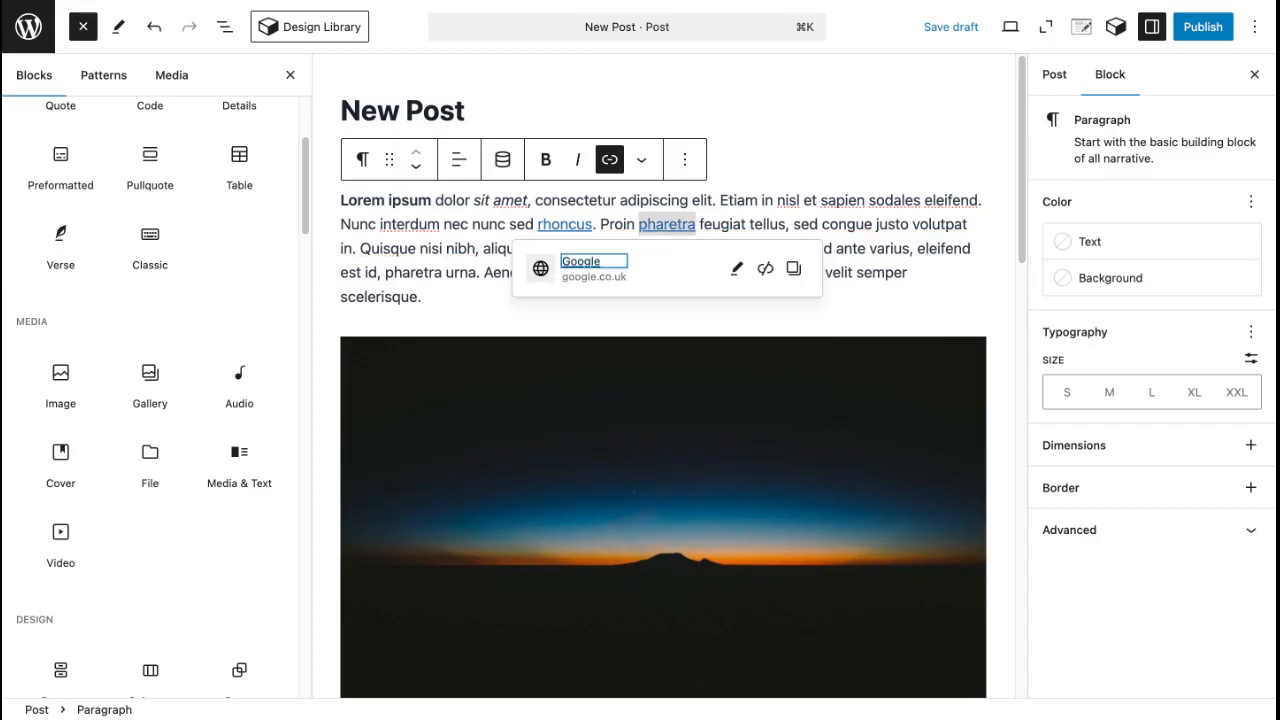
pyautogui.click(812, 203)
pyautogui.click(477, 285)
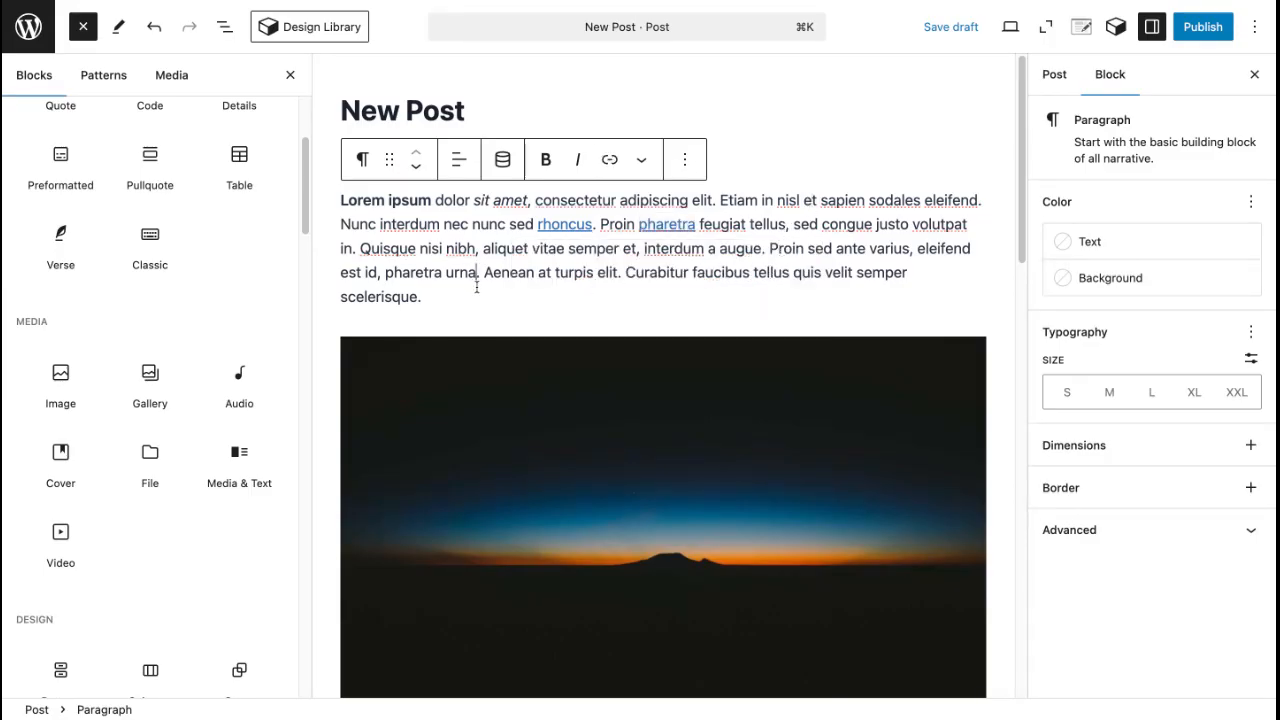
# Add the overlay text "Image Overlay" to the dark sunset picture above Header 1.
pyautogui.scroll(-4, 615, 375)
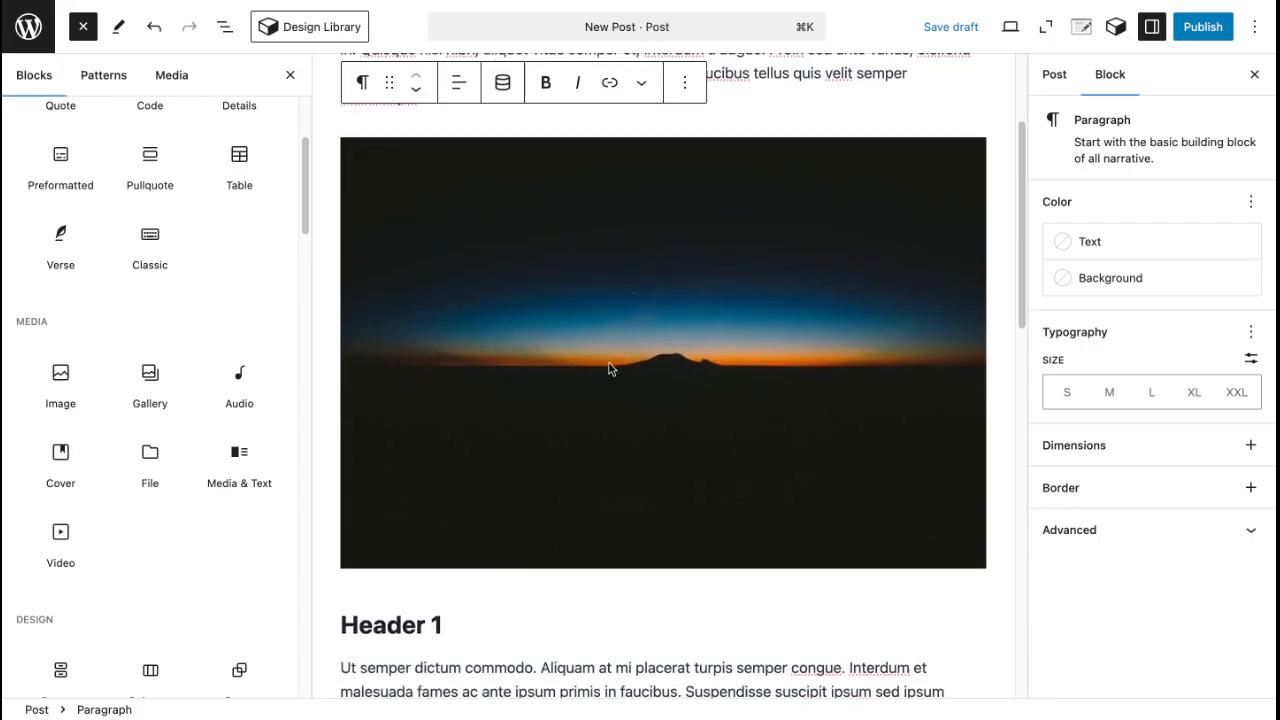
pyautogui.click(506, 289)
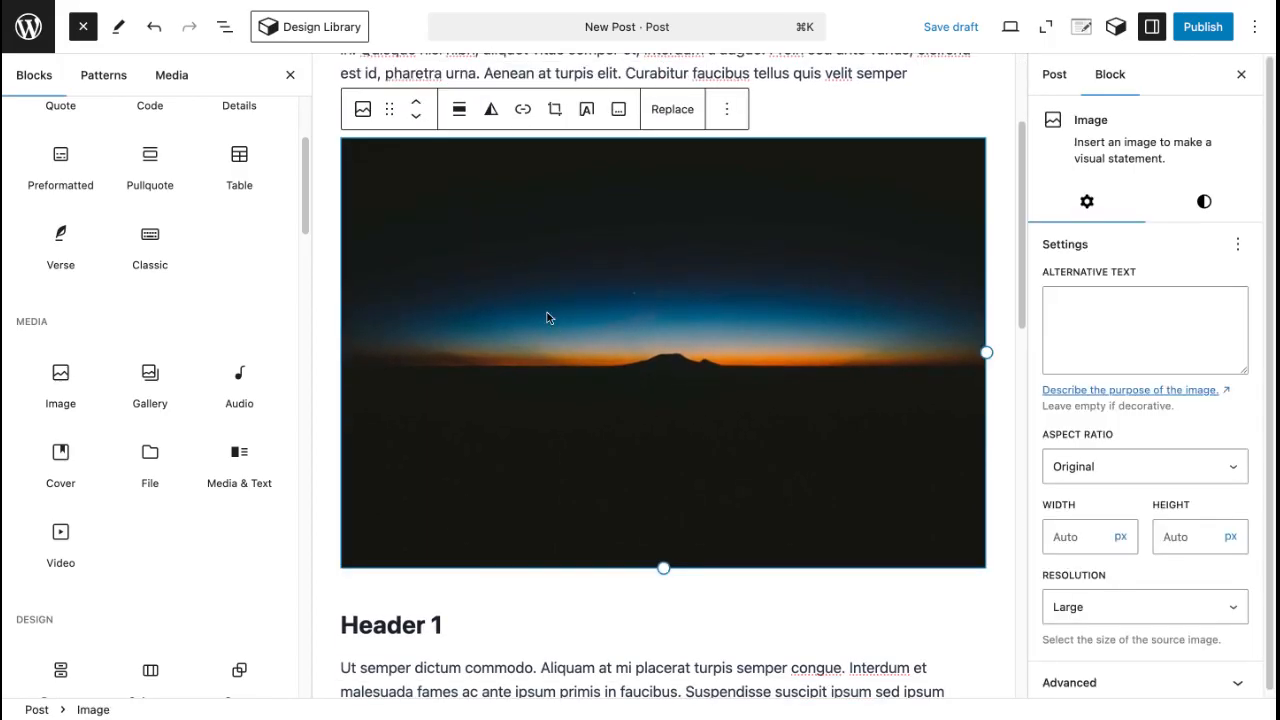
pyautogui.click(493, 113)
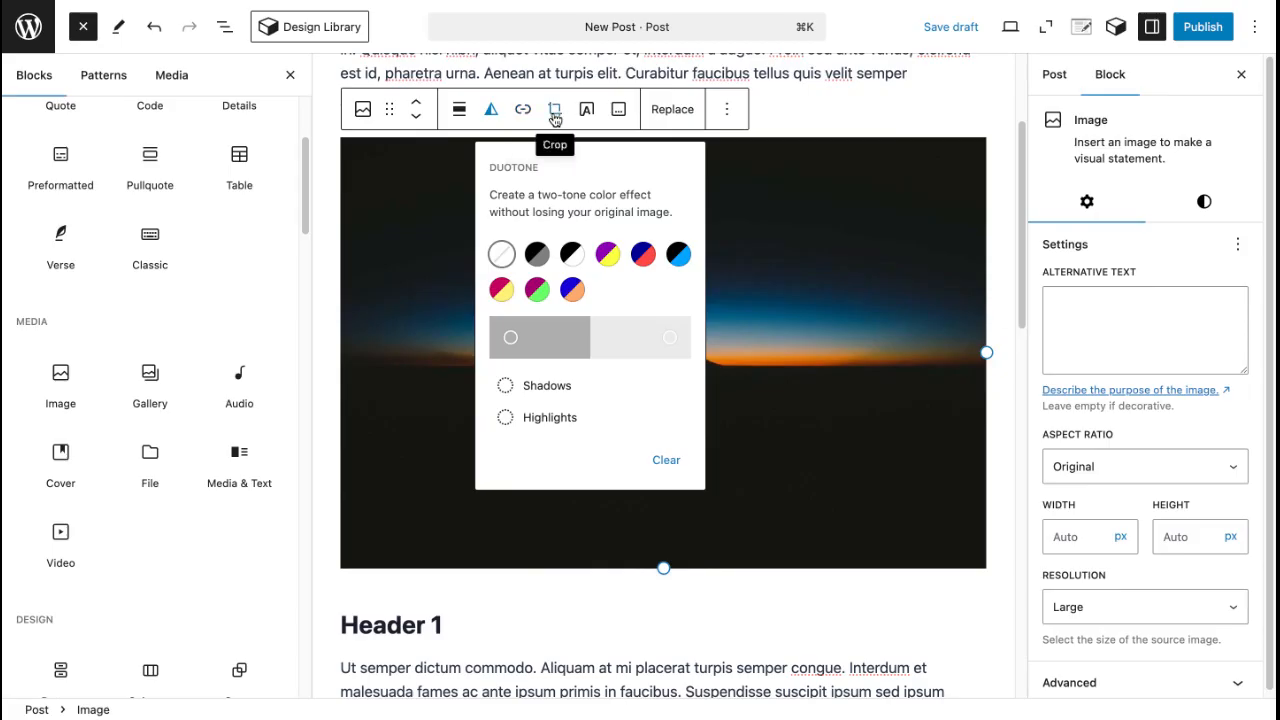
pyautogui.click(588, 112)
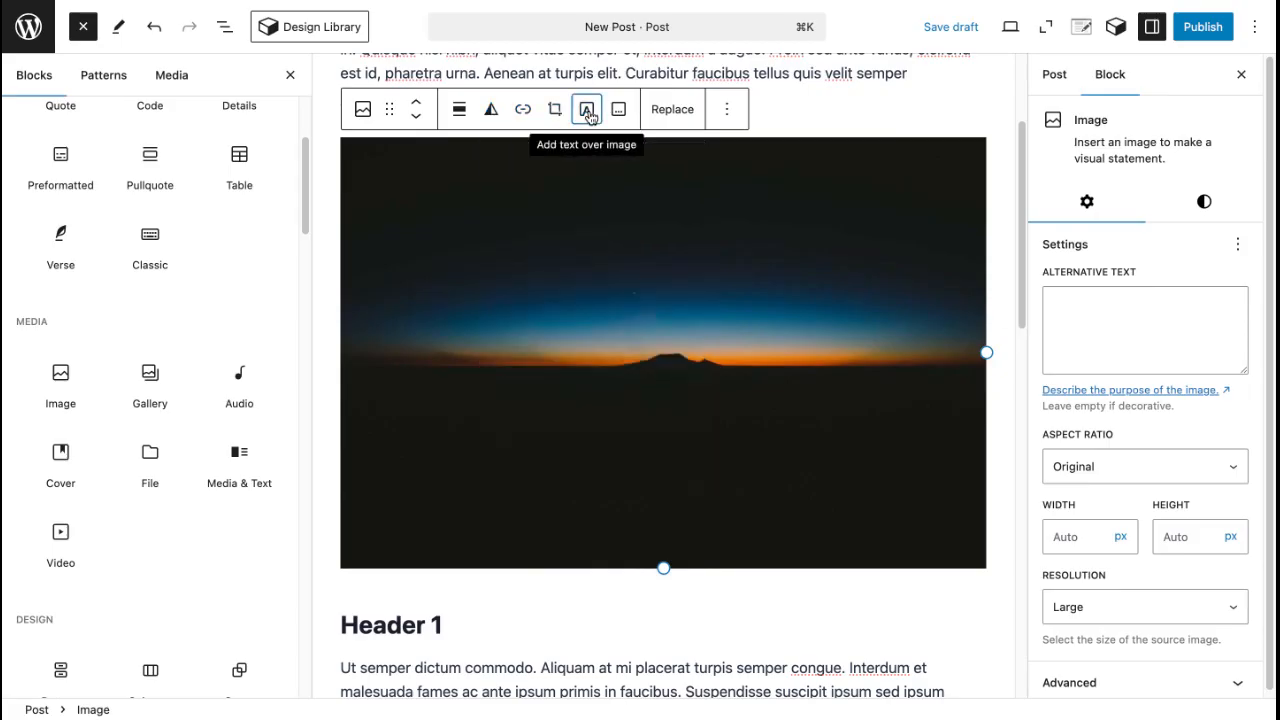
pyautogui.click(588, 112)
pyautogui.click(641, 302)
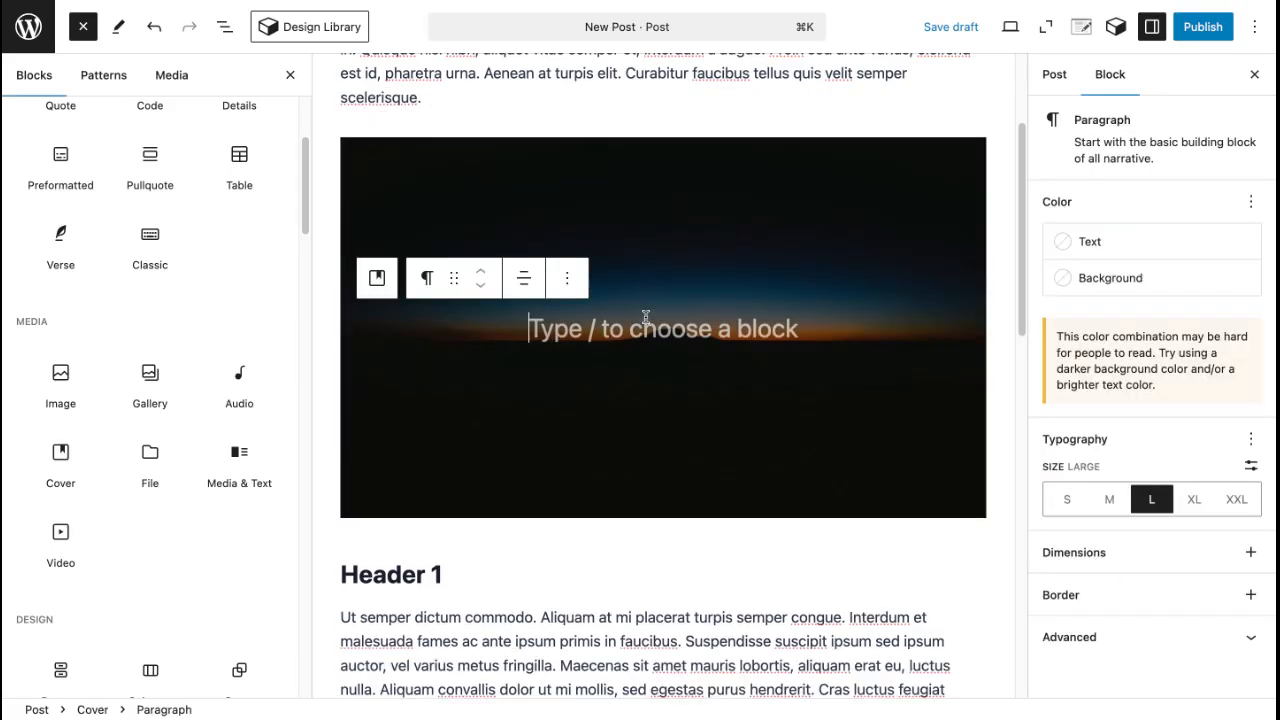
pyautogui.write('image Overla')
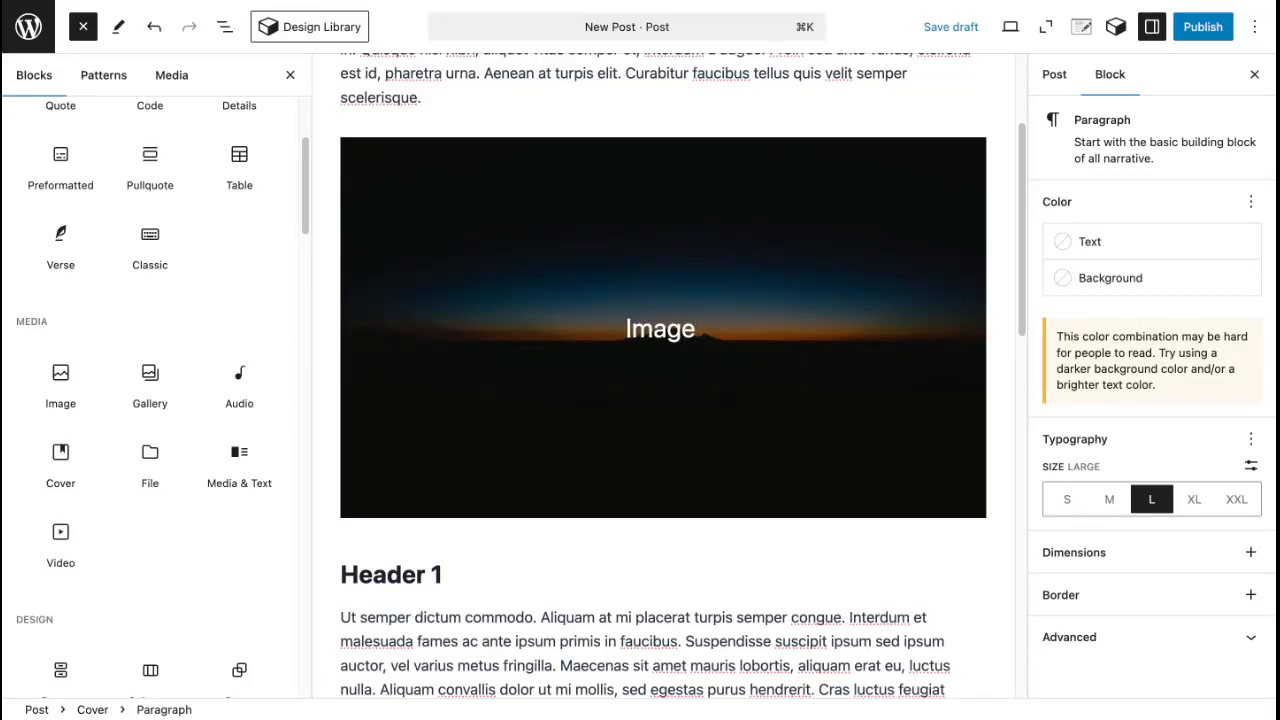
pyautogui.write('y')
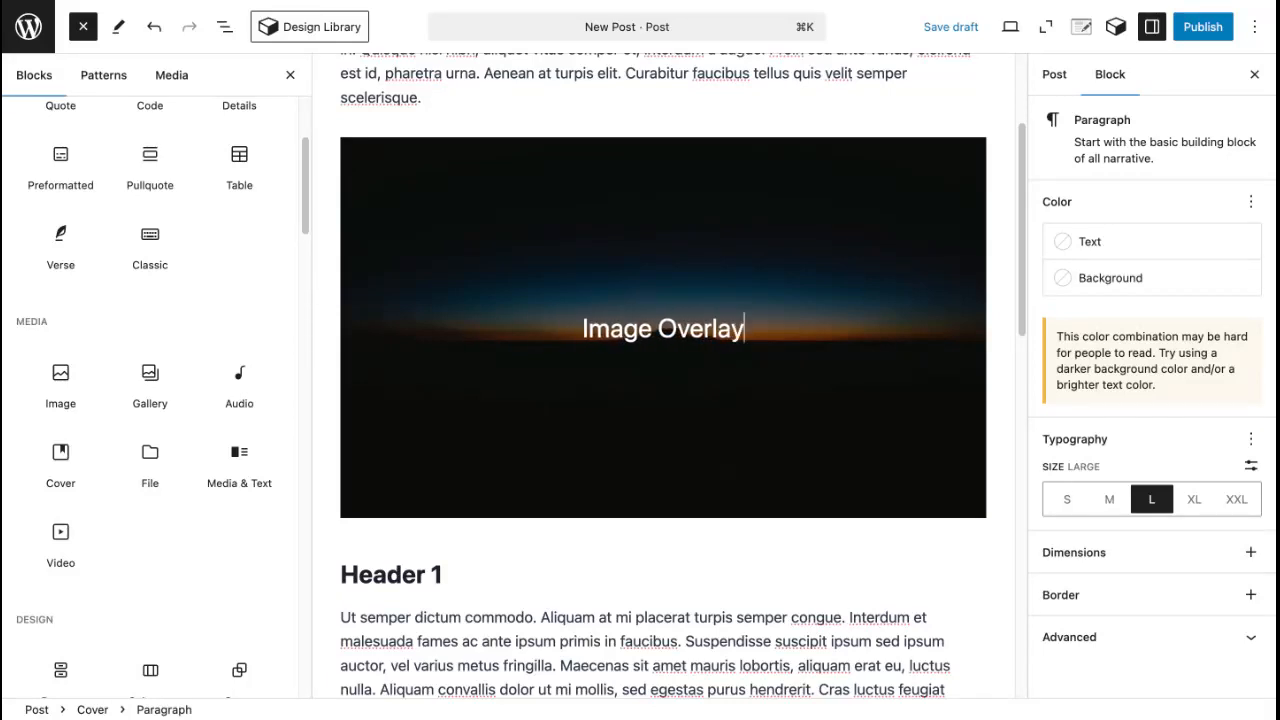
# Examine the block options available for the sunset cover image and look through the rest of the post's content.
pyautogui.click(623, 220)
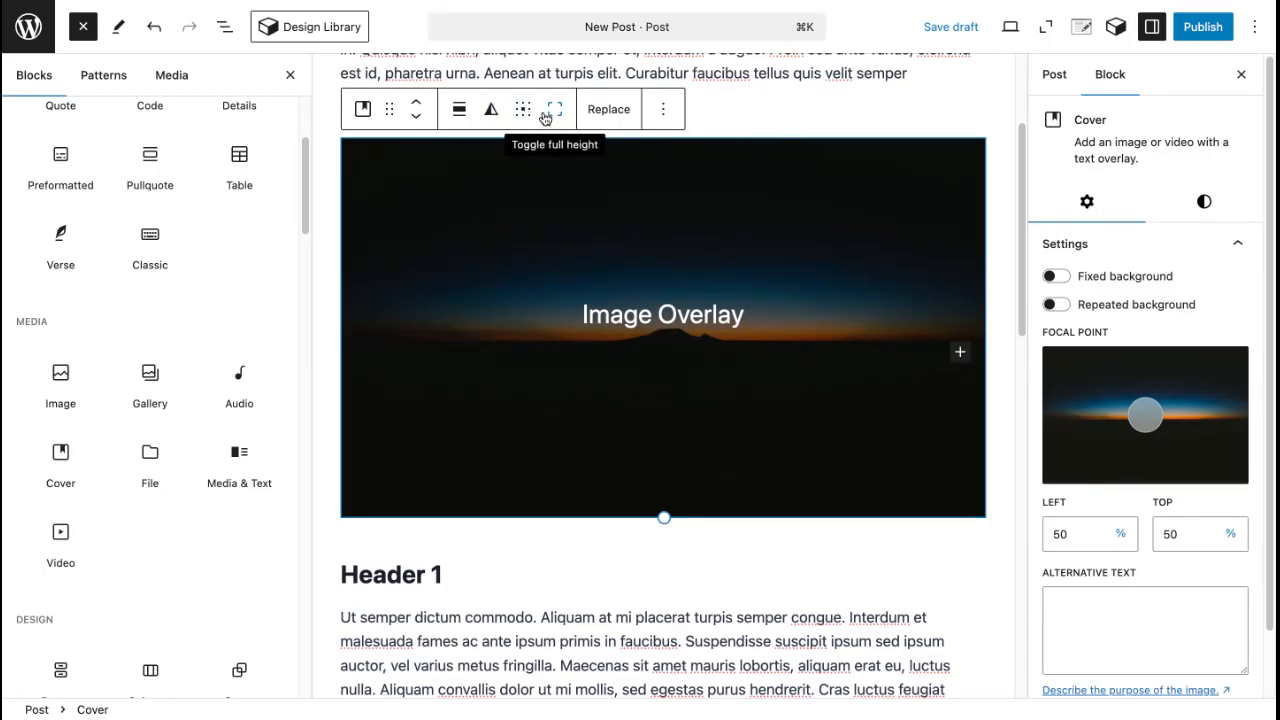
pyautogui.click(662, 112)
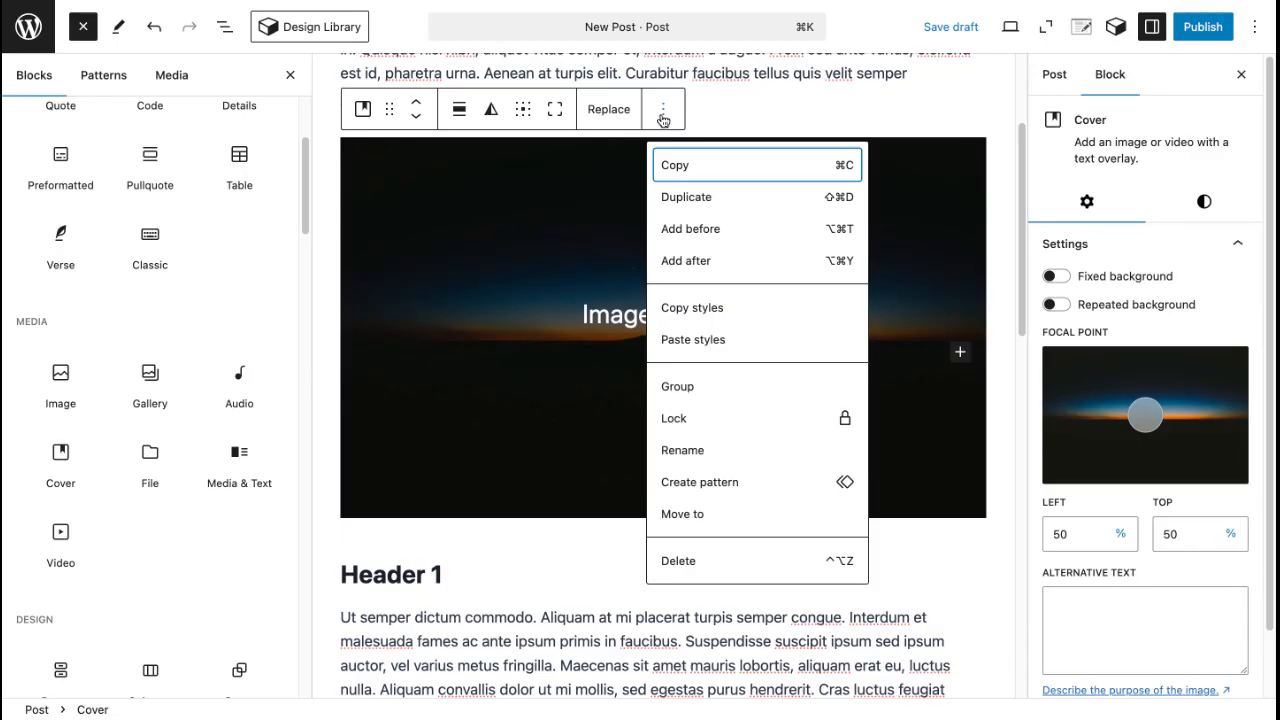
pyautogui.click(592, 256)
pyautogui.click(543, 316)
pyautogui.click(647, 543)
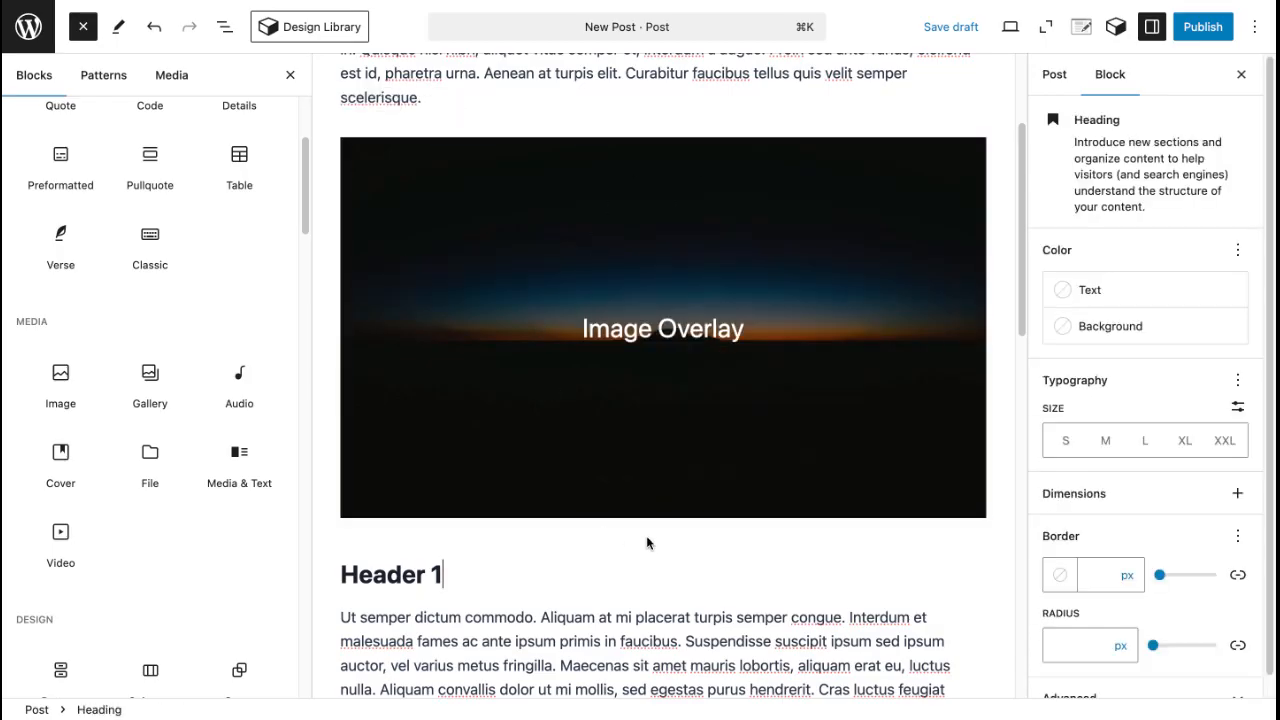
pyautogui.scroll(-3, 651, 545)
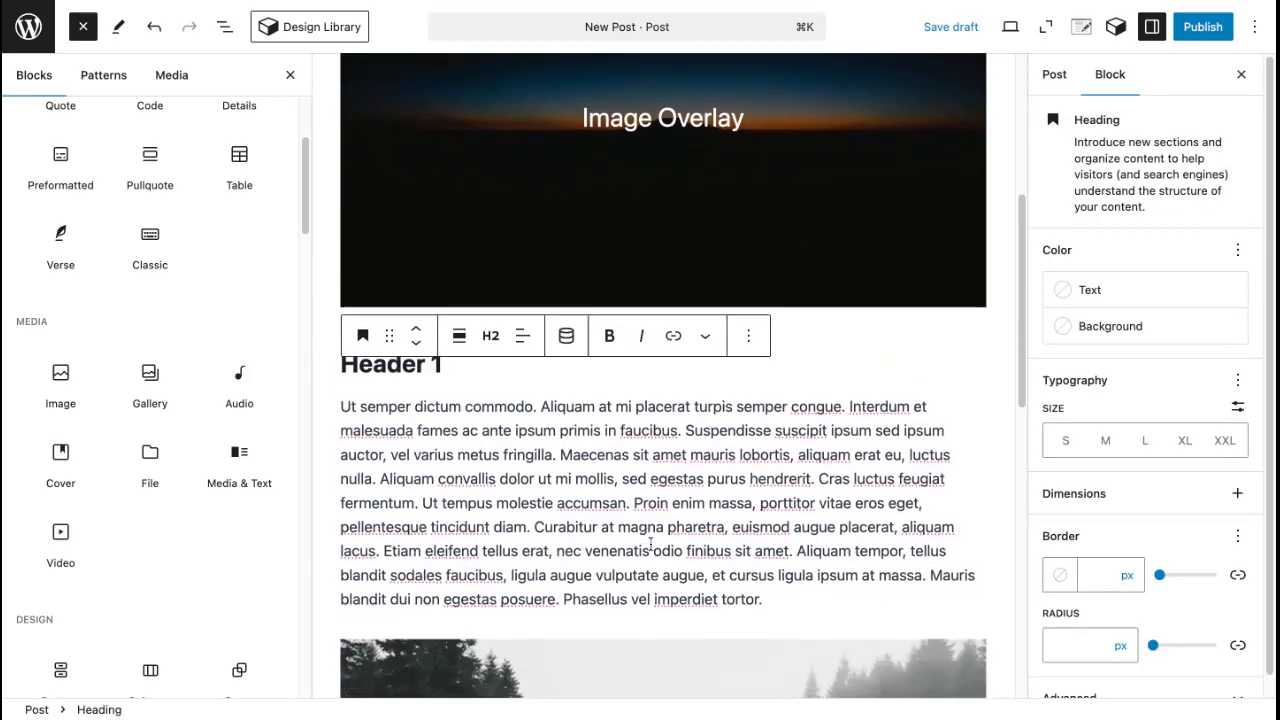
pyautogui.scroll(-9, 651, 545)
pyautogui.scroll(-1, 690, 482)
pyautogui.scroll(6, 690, 485)
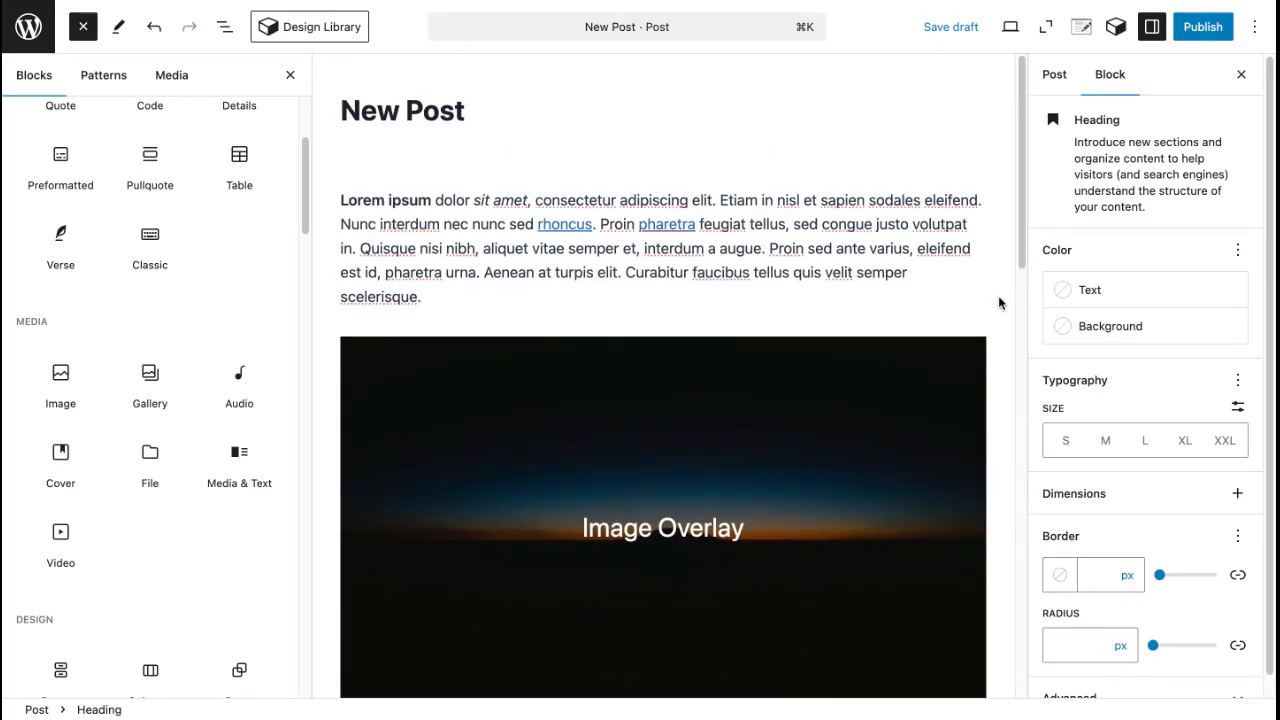
pyautogui.click(999, 301)
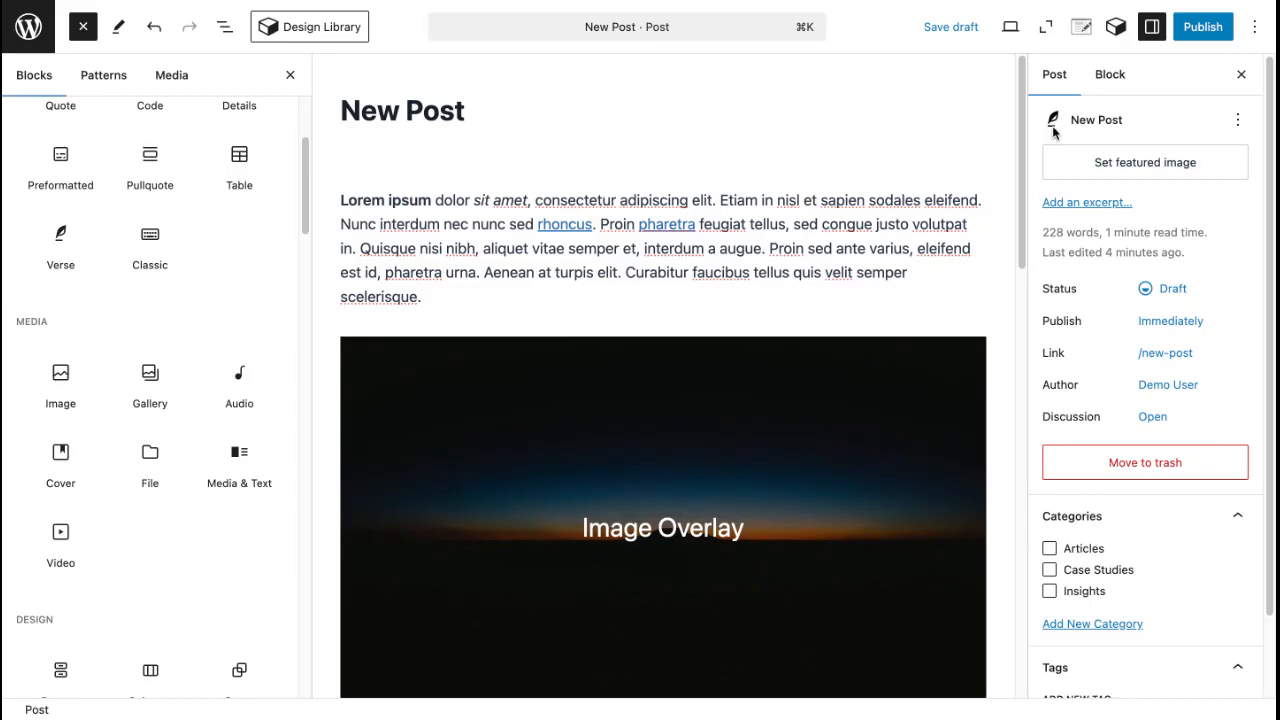
pyautogui.click(1110, 83)
pyautogui.click(1066, 84)
pyautogui.click(1103, 82)
pyautogui.click(1058, 82)
pyautogui.click(1093, 83)
# Set the picture of the laptop on a wooden desk from the Media Library as the post's featured image.
pyautogui.click(1058, 78)
pyautogui.click(1132, 166)
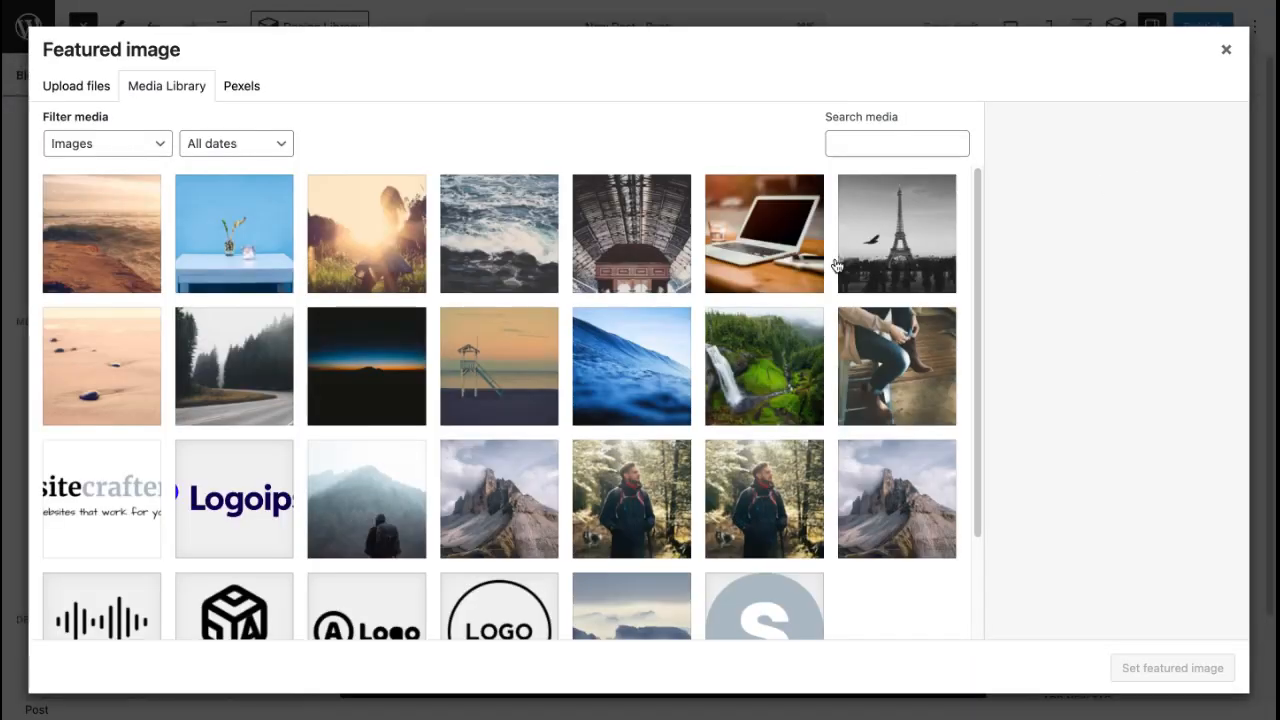
pyautogui.click(779, 260)
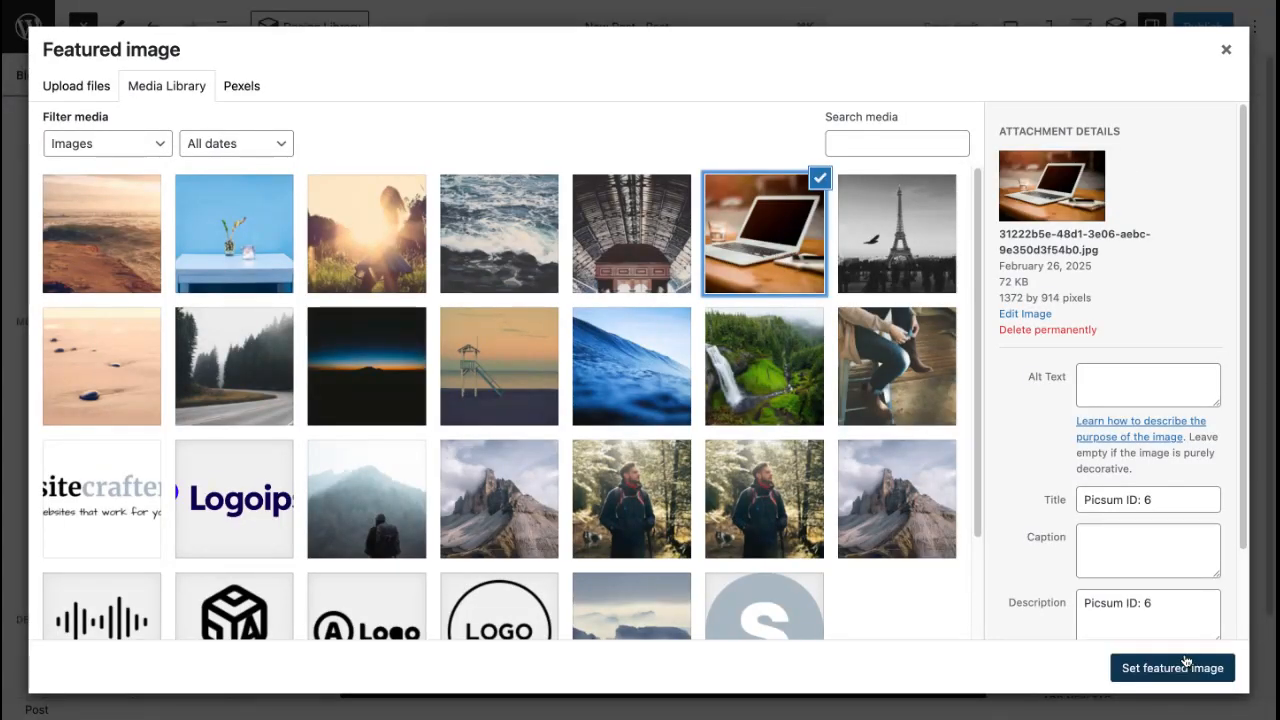
pyautogui.click(1168, 670)
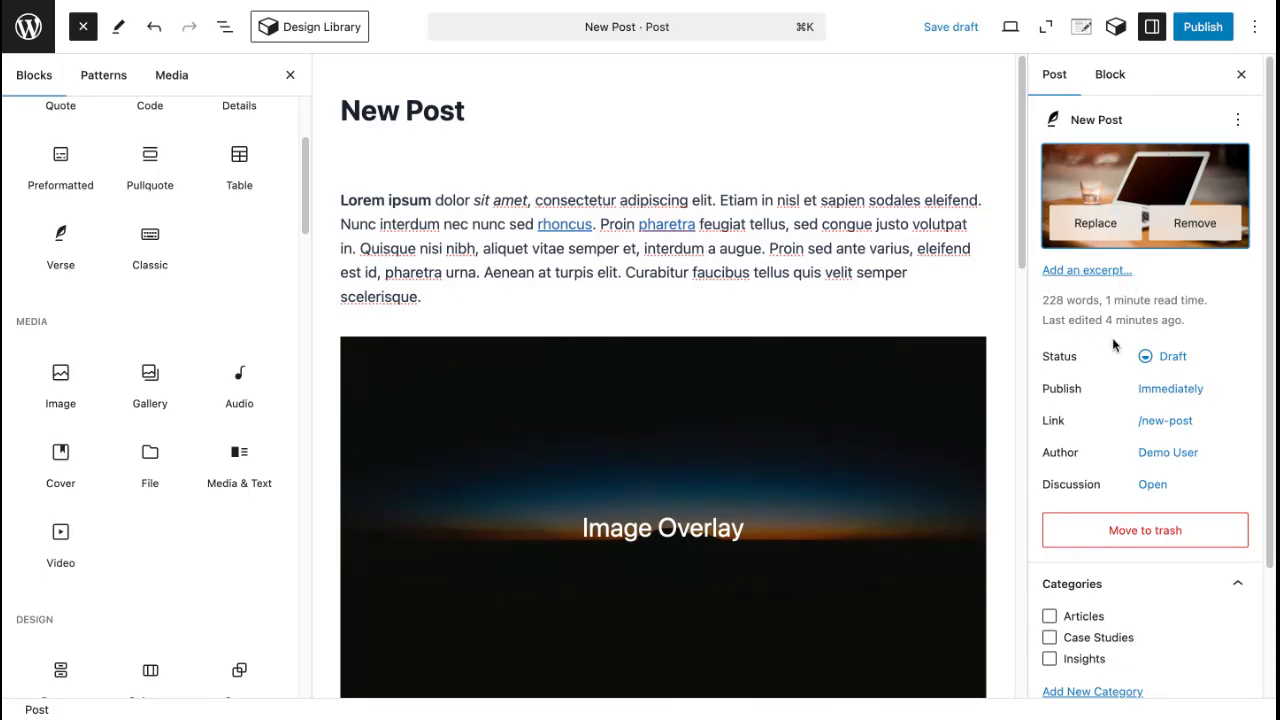
# Inspect the post's publish date and time options and close them without changing the schedule.
pyautogui.scroll(-2, 1092, 334)
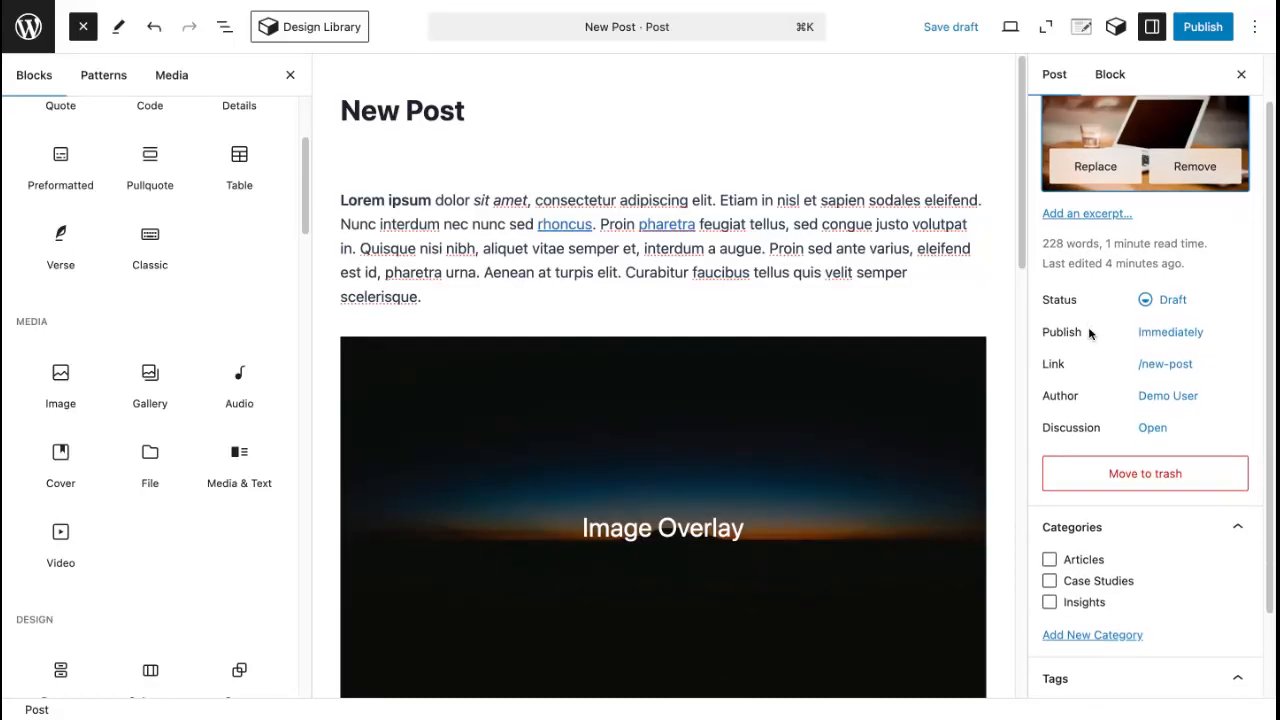
pyautogui.scroll(-1, 1090, 335)
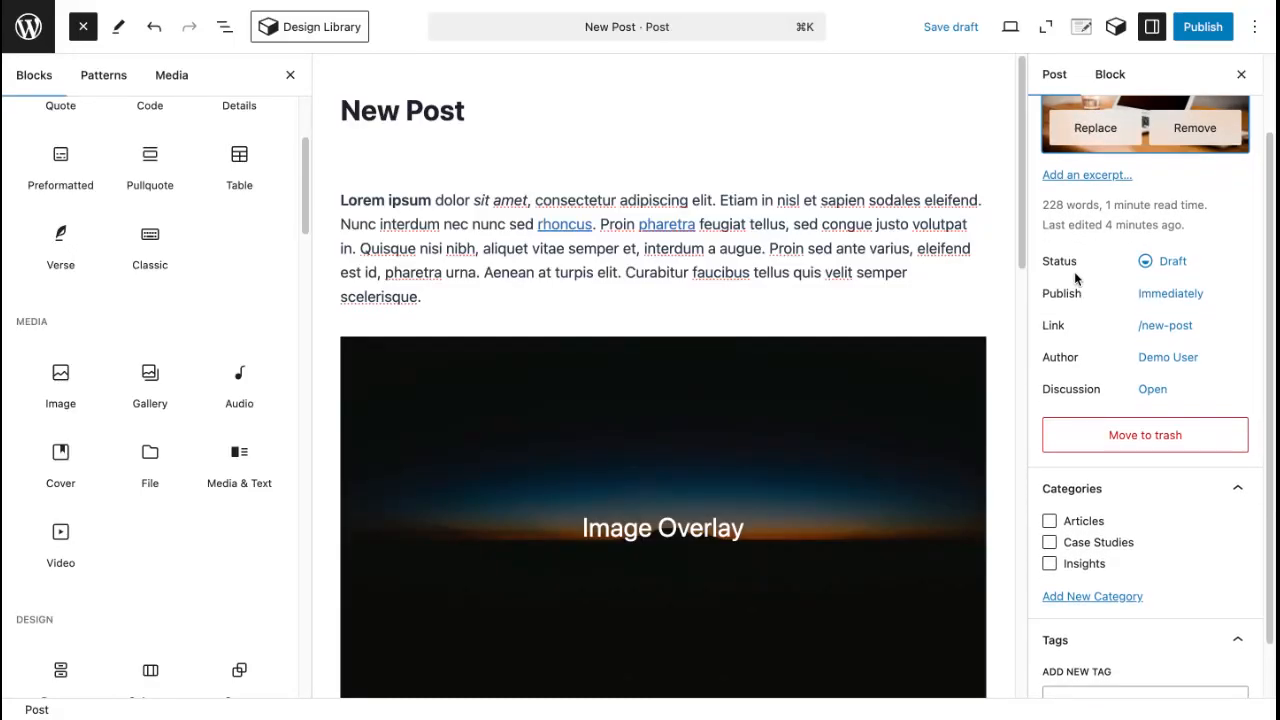
pyautogui.click(1166, 298)
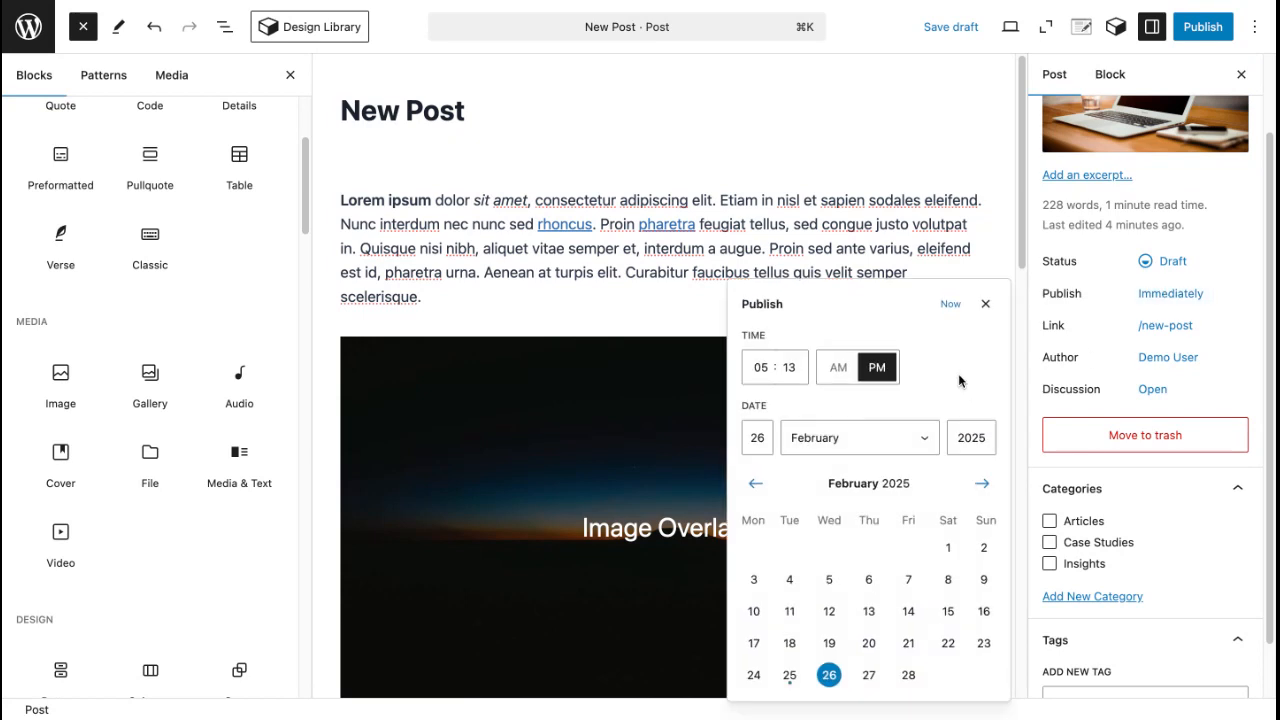
pyautogui.click(985, 304)
# Assign the post to the Articles and Case Studies categories.
pyautogui.scroll(-1, 1157, 346)
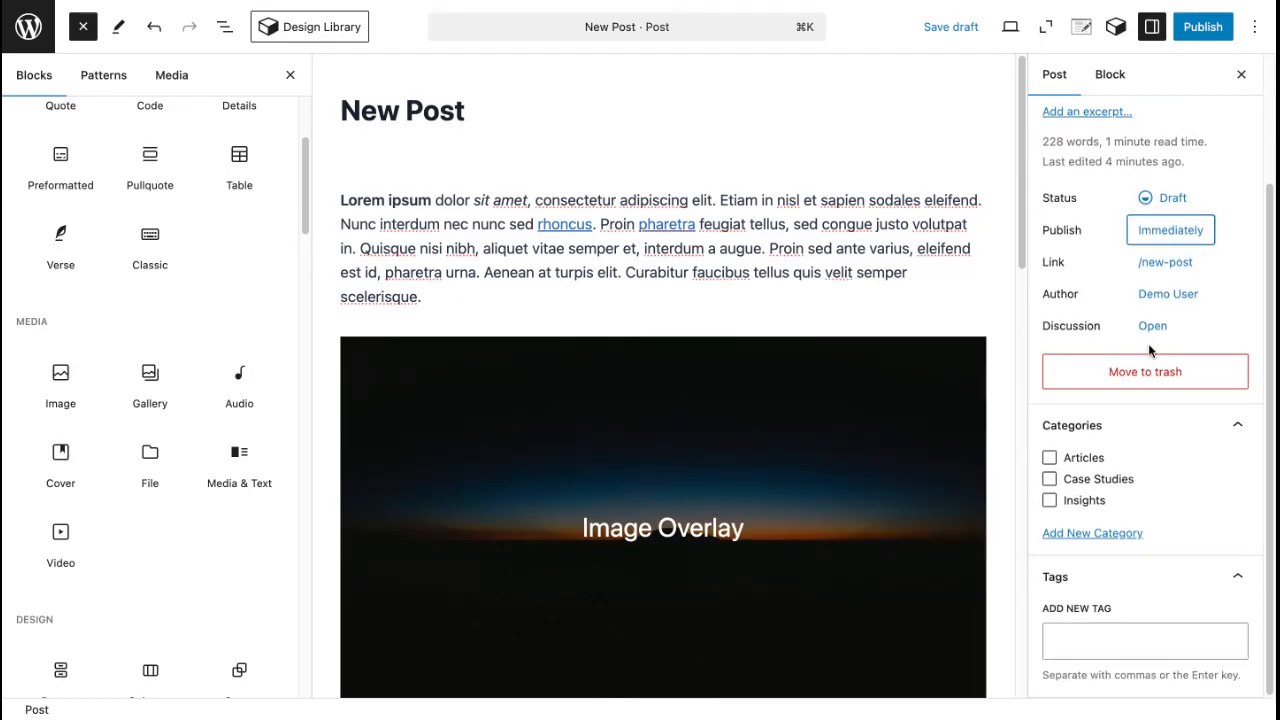
pyautogui.click(1085, 460)
pyautogui.click(1083, 482)
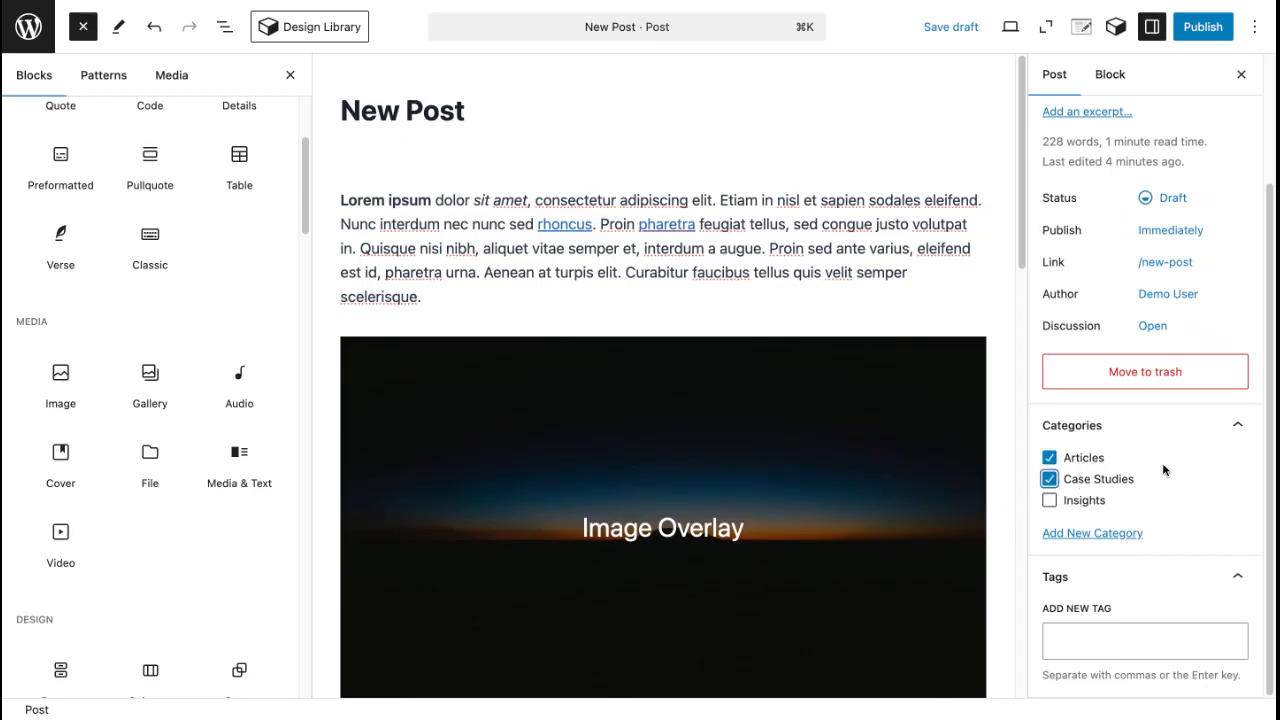
# Add the tags "News" and "New" to the post.
pyautogui.click(1088, 640)
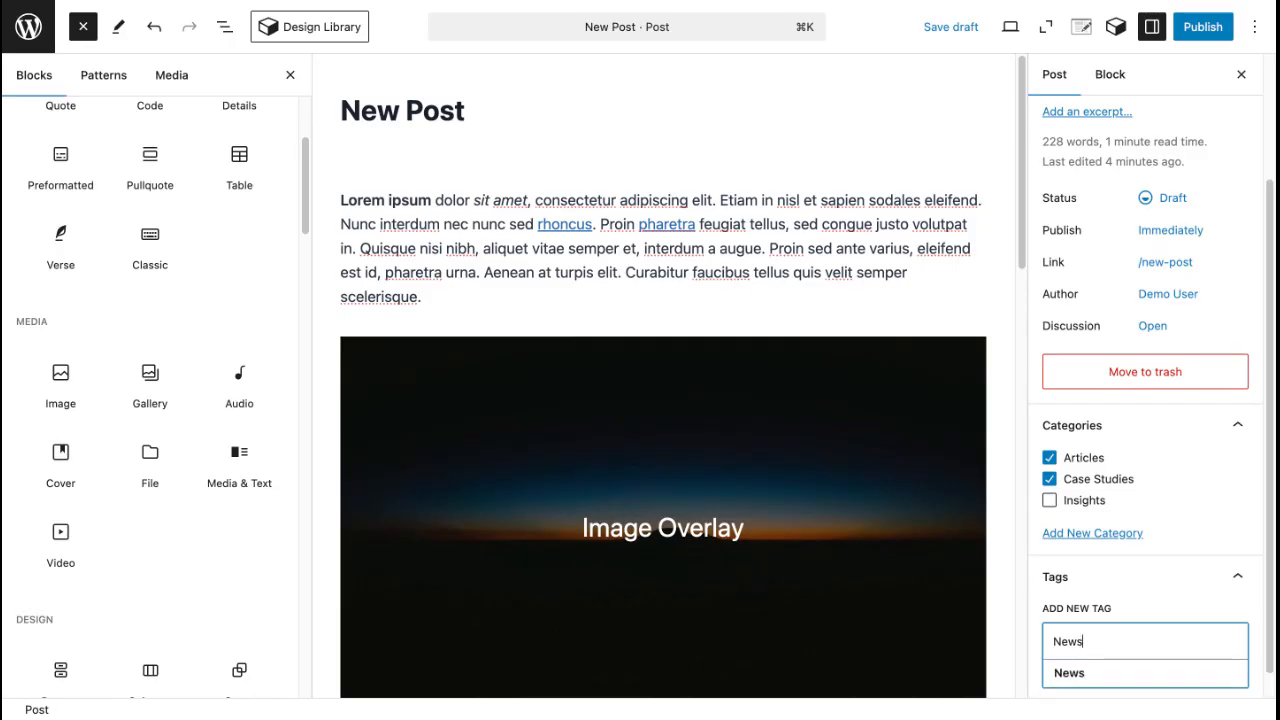
pyautogui.click(1097, 672)
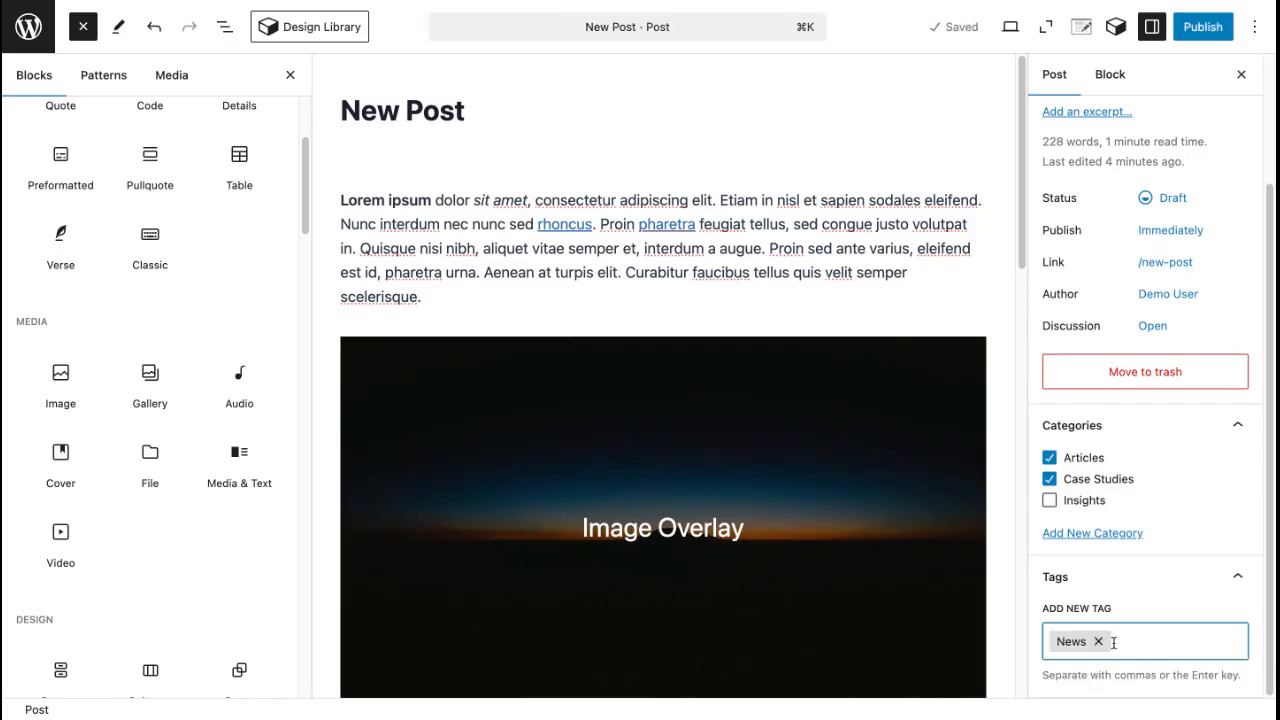
pyautogui.write('N')
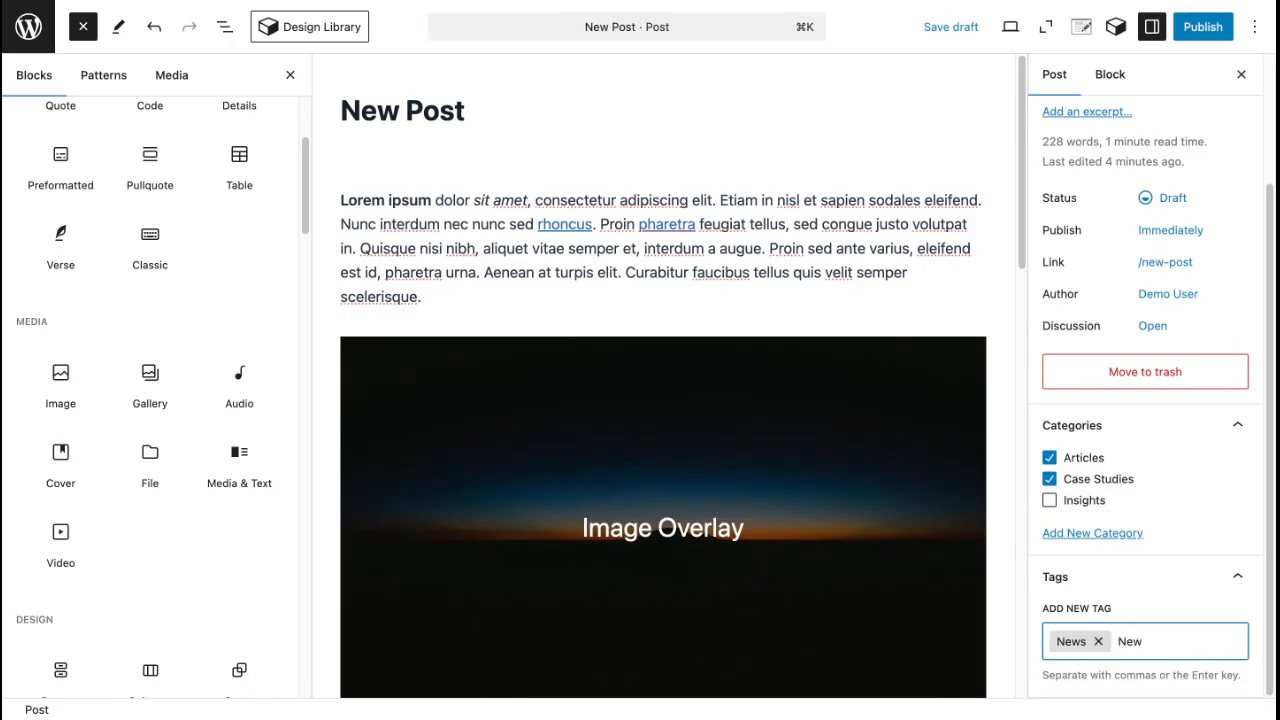
pyautogui.write('ew')
pyautogui.press('Return')
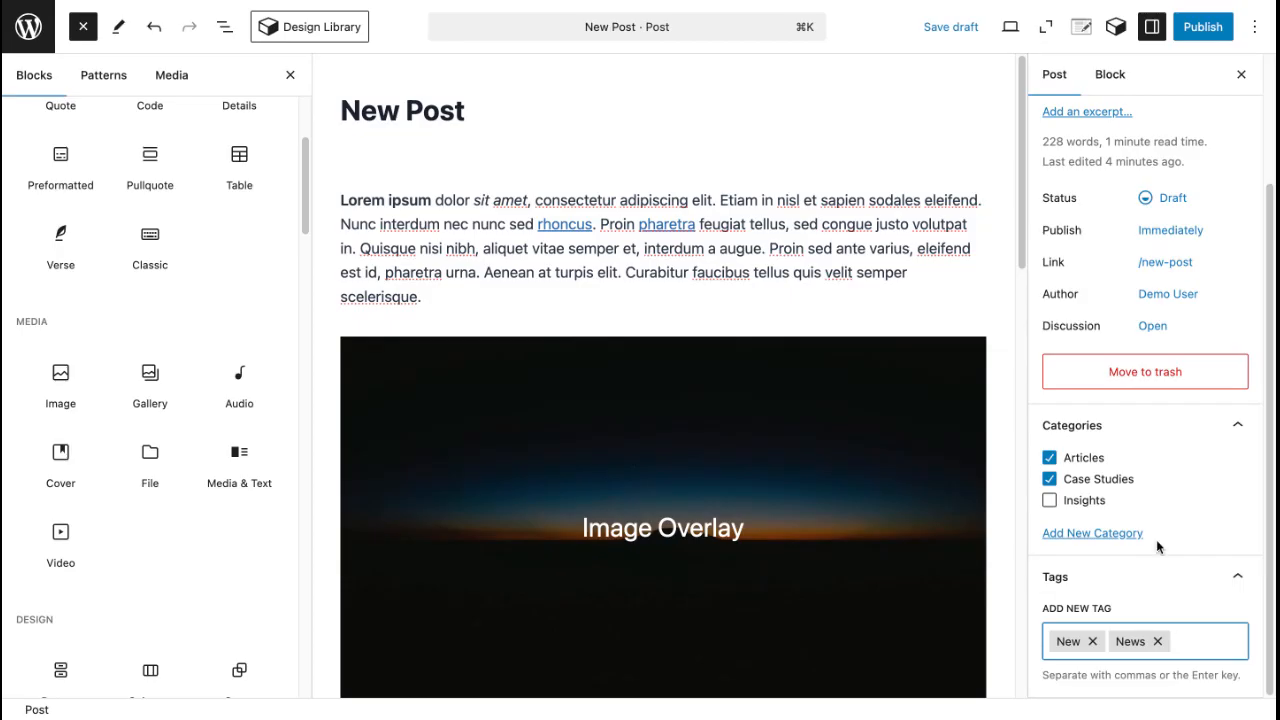
# Preview the post at Mobile, Tablet and Desktop sizes, and review its content in the Mobile layout.
pyautogui.scroll(3, 1152, 565)
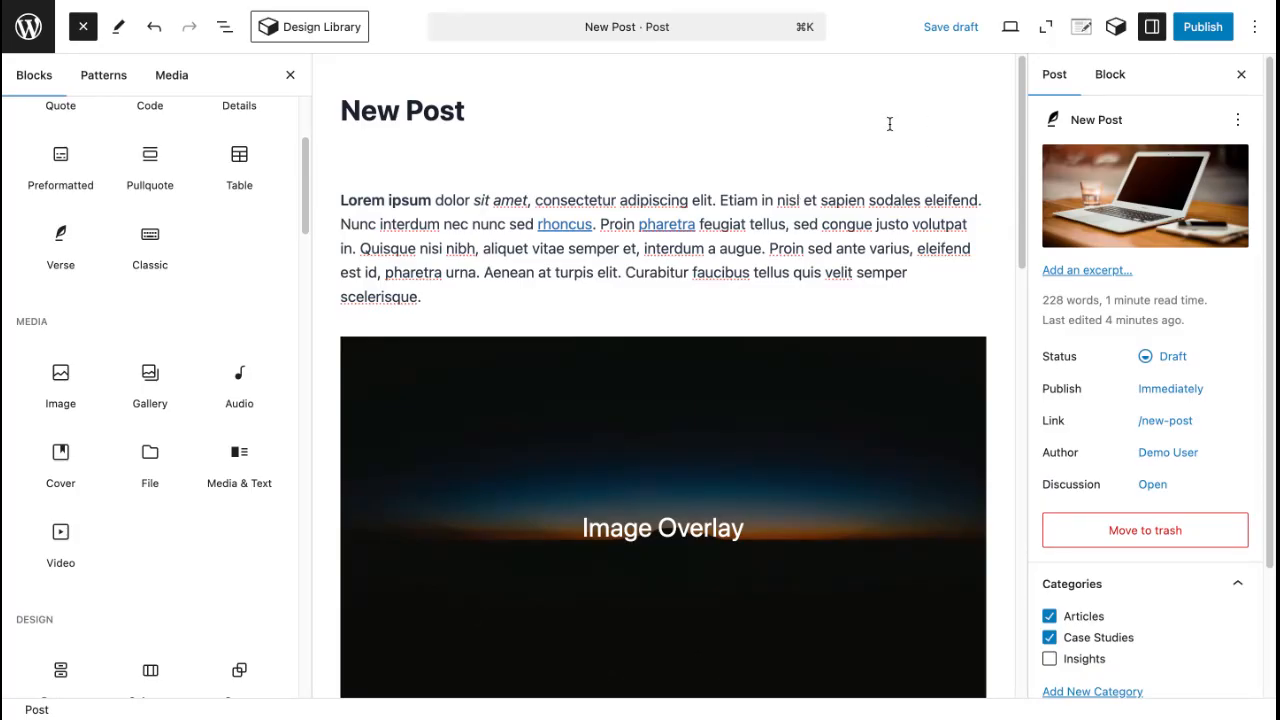
pyautogui.click(1011, 37)
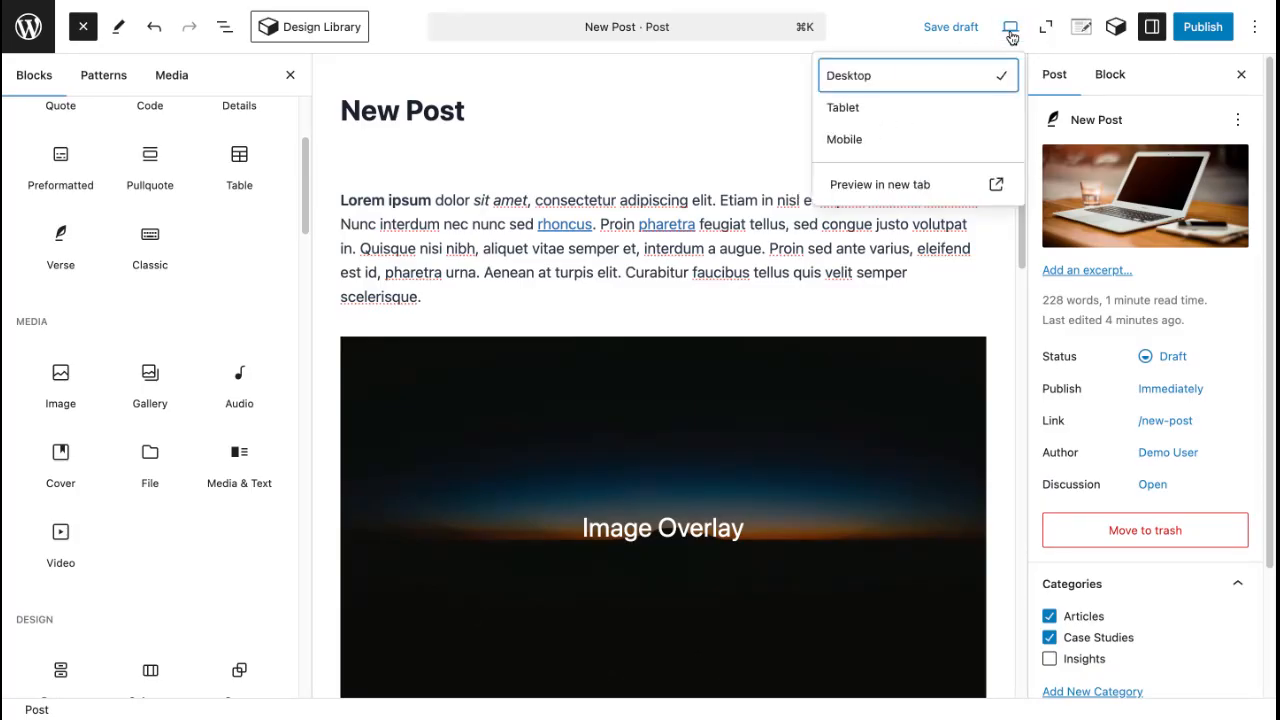
pyautogui.click(866, 146)
pyautogui.click(872, 109)
pyautogui.click(877, 88)
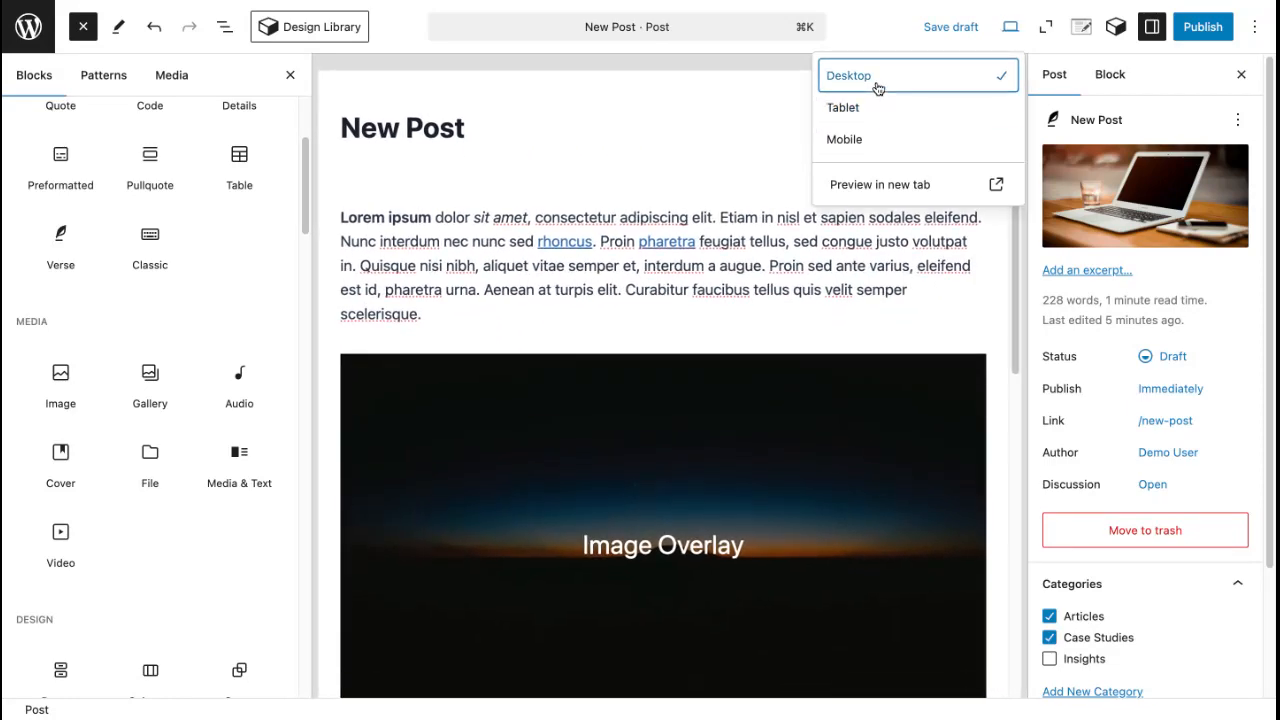
pyautogui.click(881, 143)
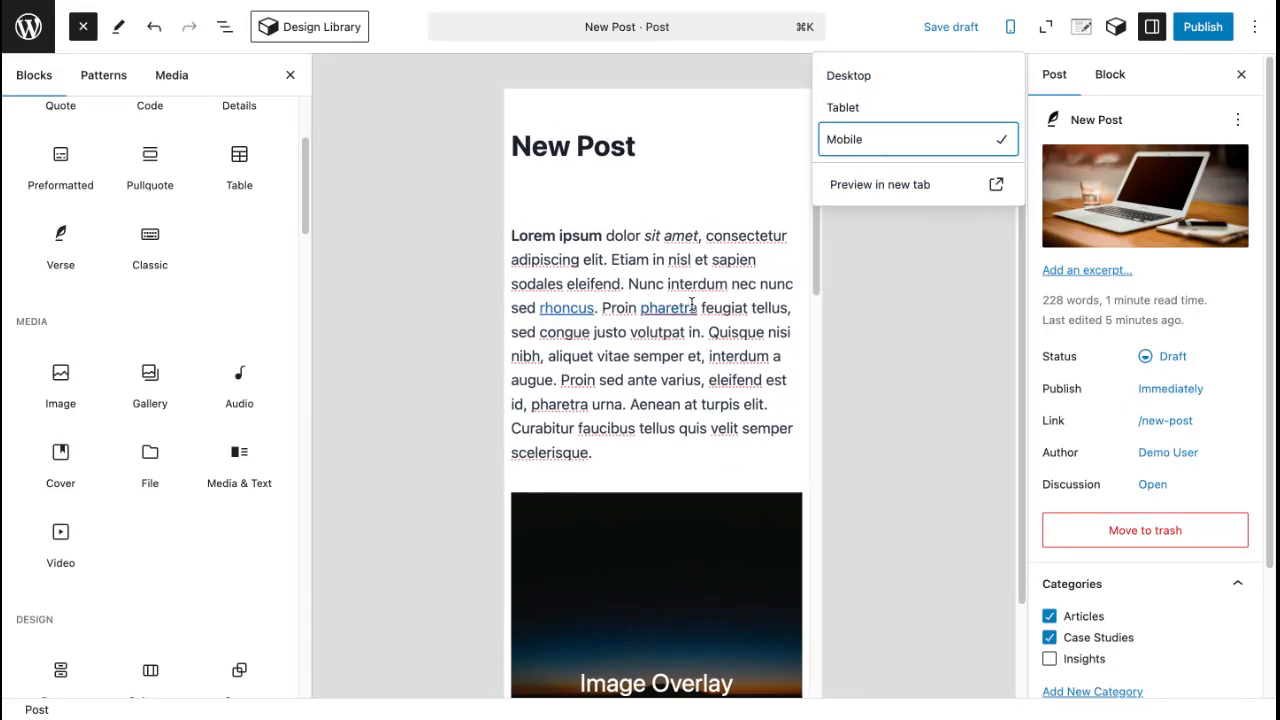
pyautogui.scroll(-10, 694, 300)
pyautogui.scroll(-6, 704, 318)
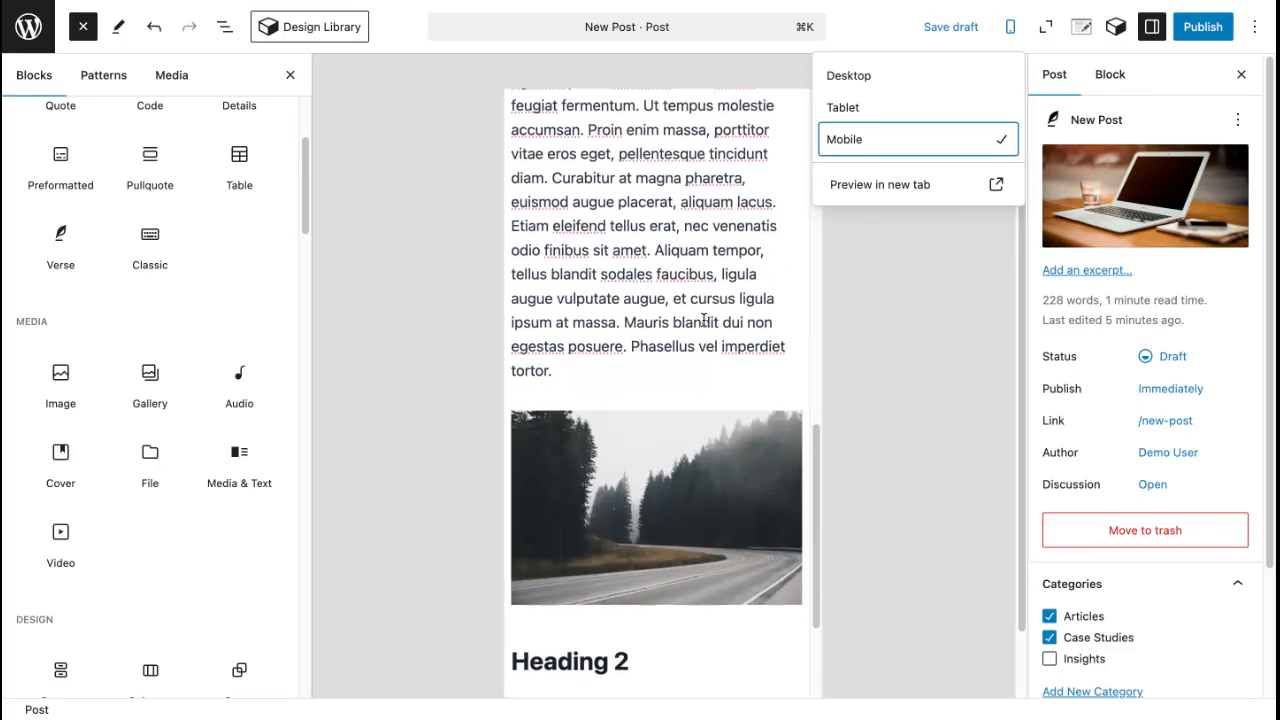
# Switch the editor preview from Mobile back to the Desktop size.
pyautogui.scroll(4, 793, 211)
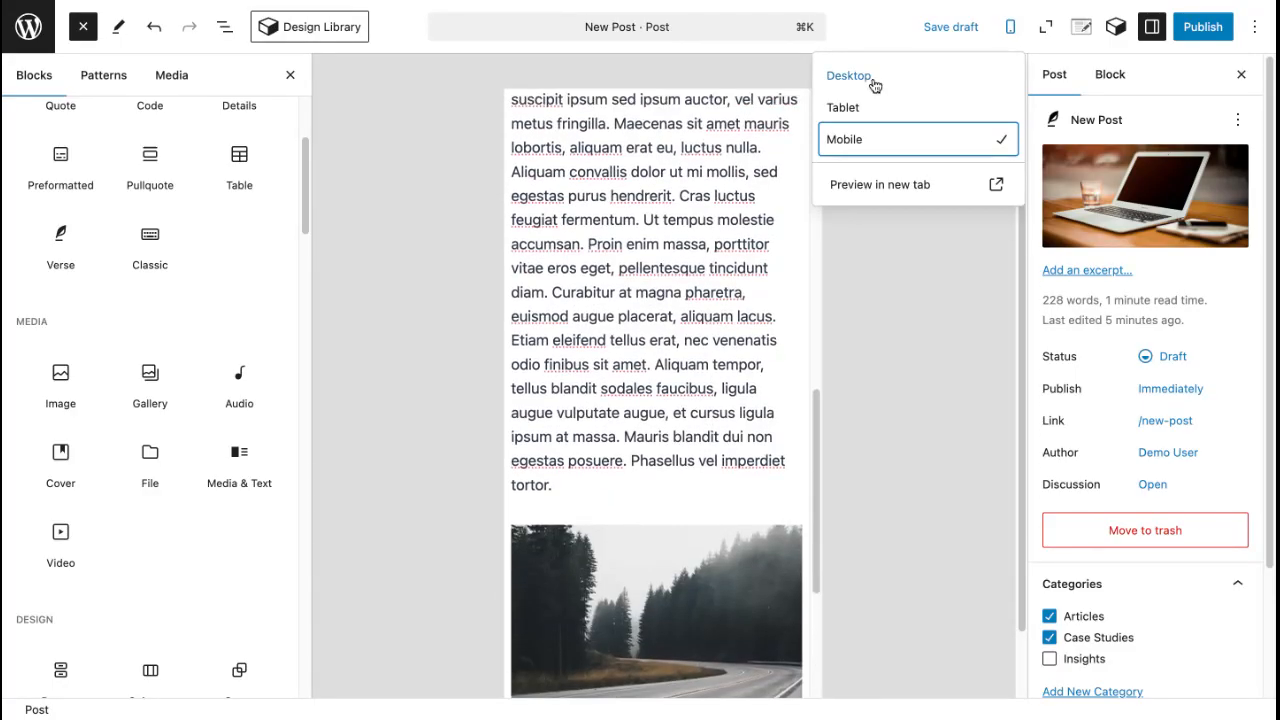
pyautogui.click(874, 83)
pyautogui.click(1047, 31)
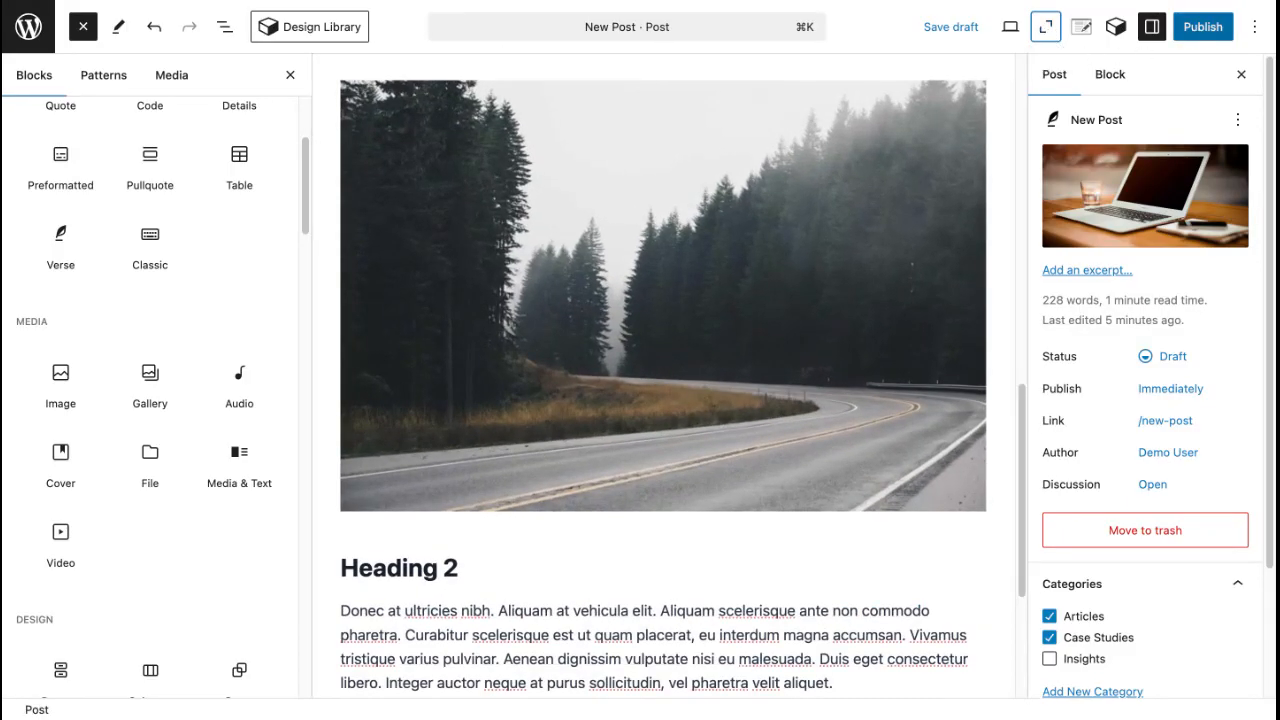
# Review the visibility and publish date options in the pre-publish checks, and publish the post as Public and Immediately.
pyautogui.click(1203, 27)
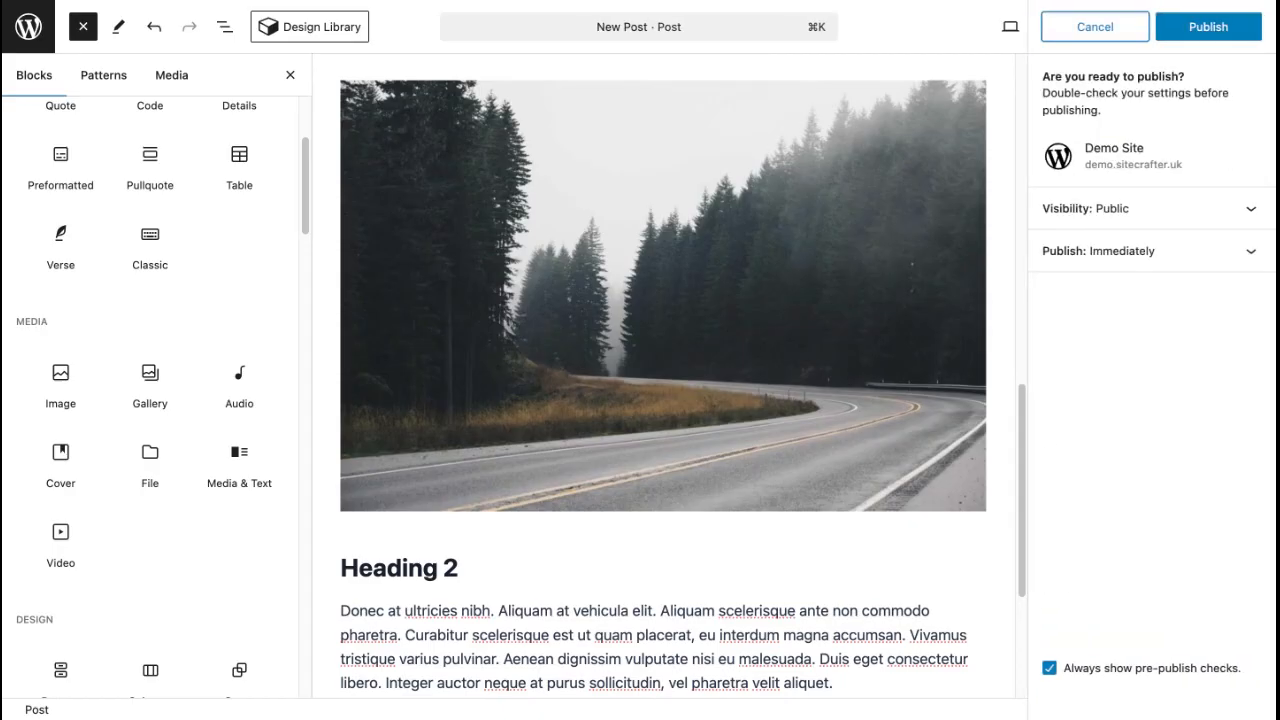
pyautogui.click(1096, 212)
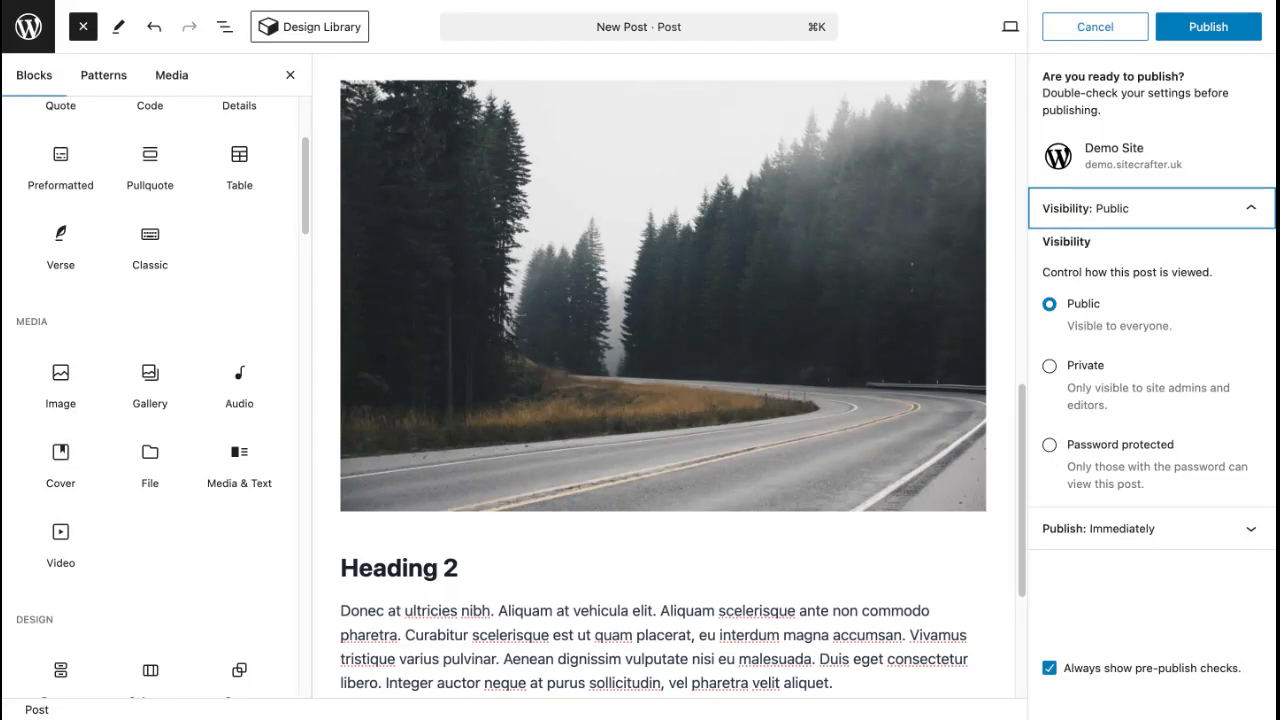
pyautogui.click(1098, 528)
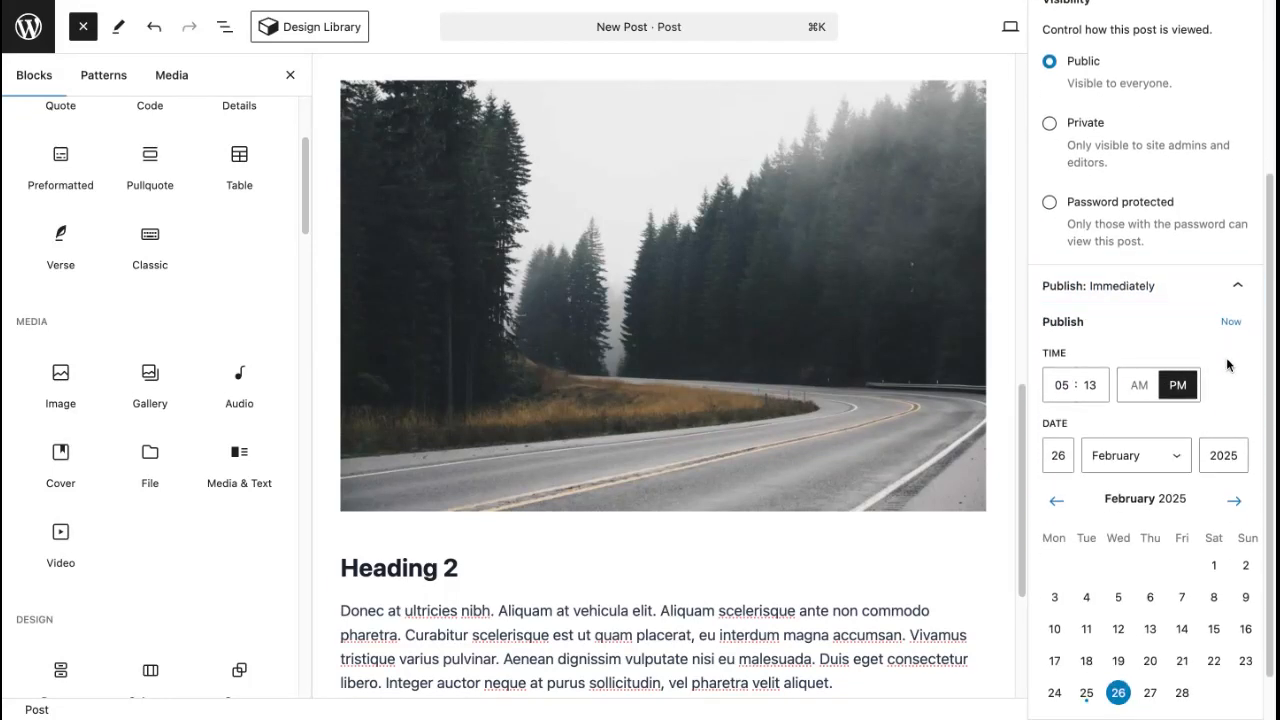
pyautogui.scroll(-1, 1221, 372)
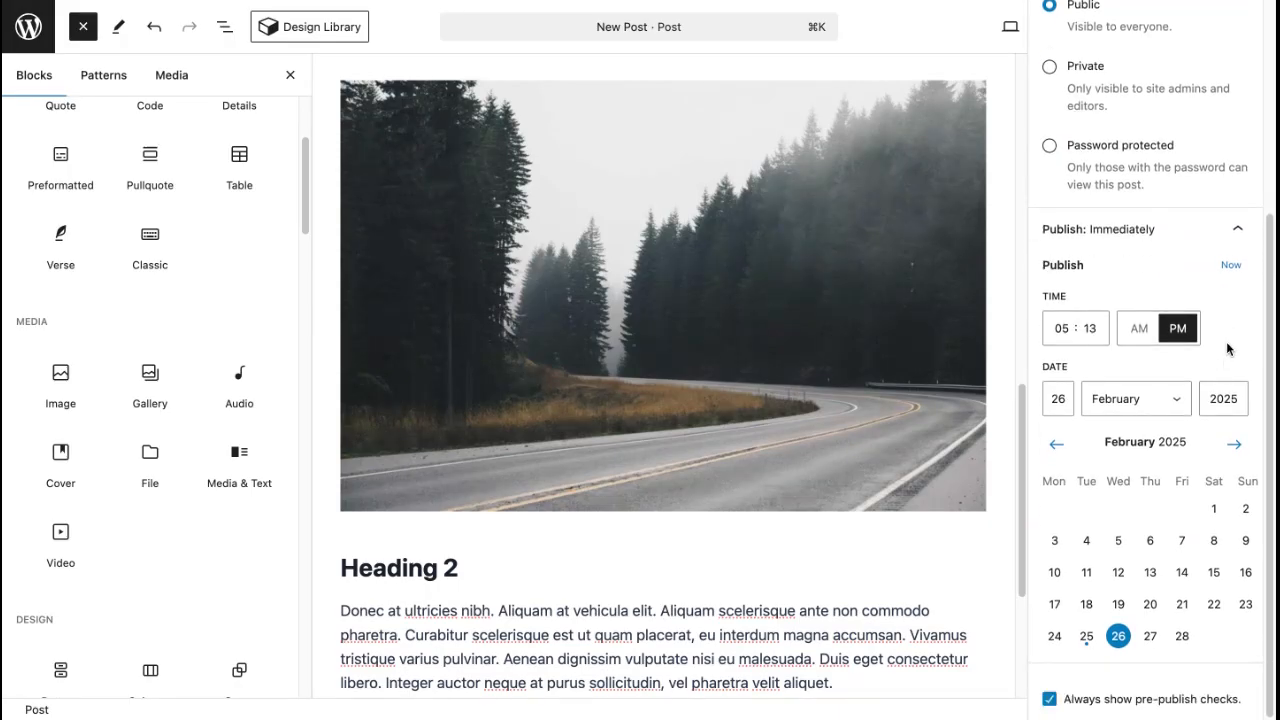
pyautogui.scroll(5, 1210, 329)
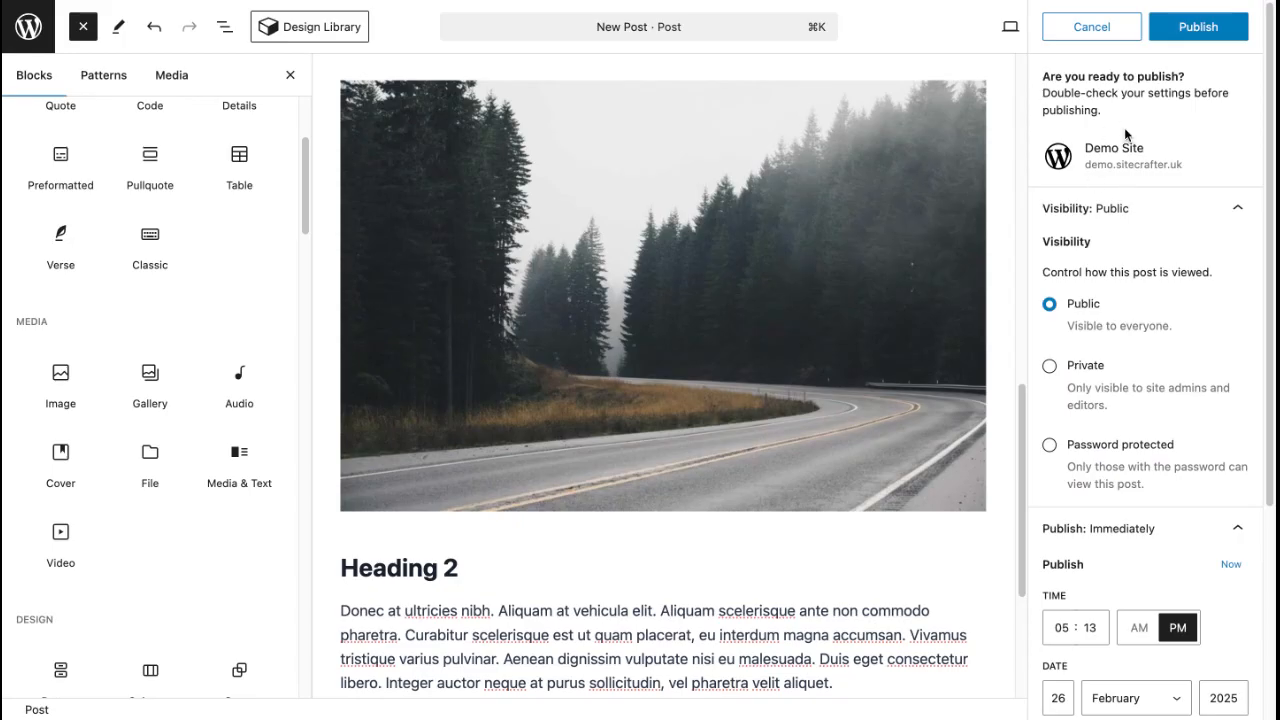
pyautogui.click(1195, 30)
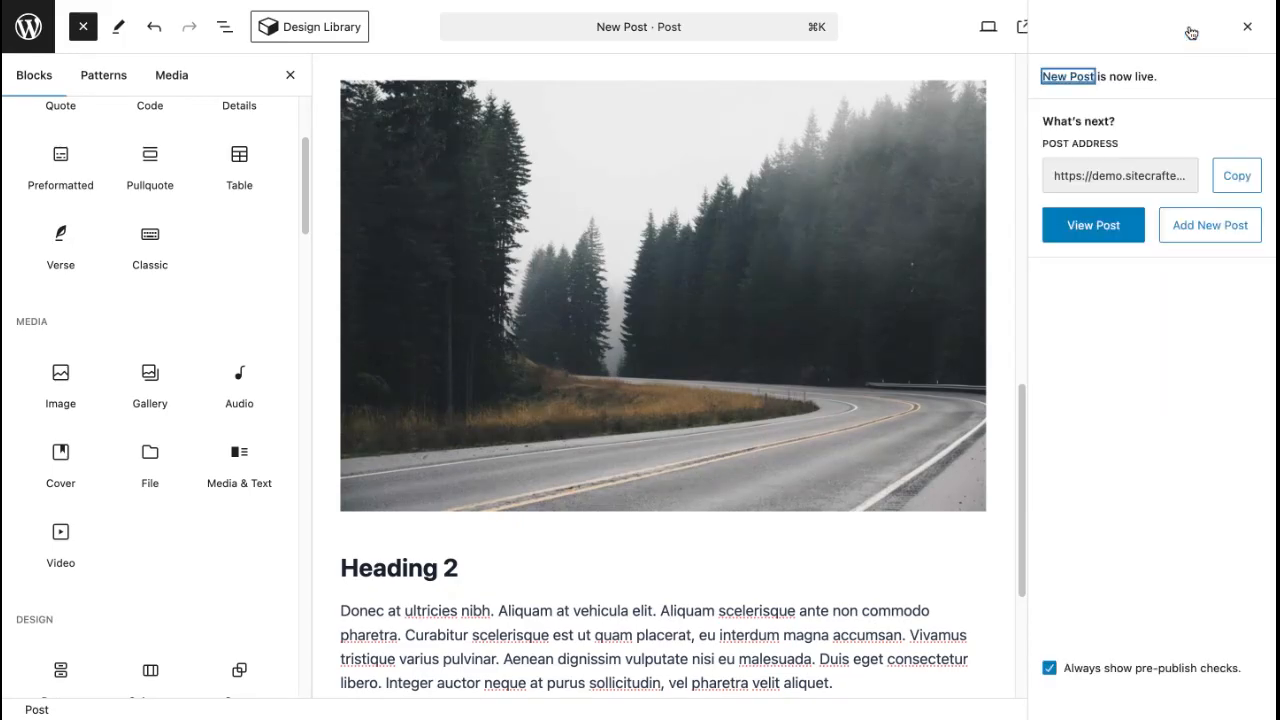
# Check the published post's address, and open the live post to review its featured image, content, headings and tags.
pyautogui.click(1062, 176)
pyautogui.click(1150, 176)
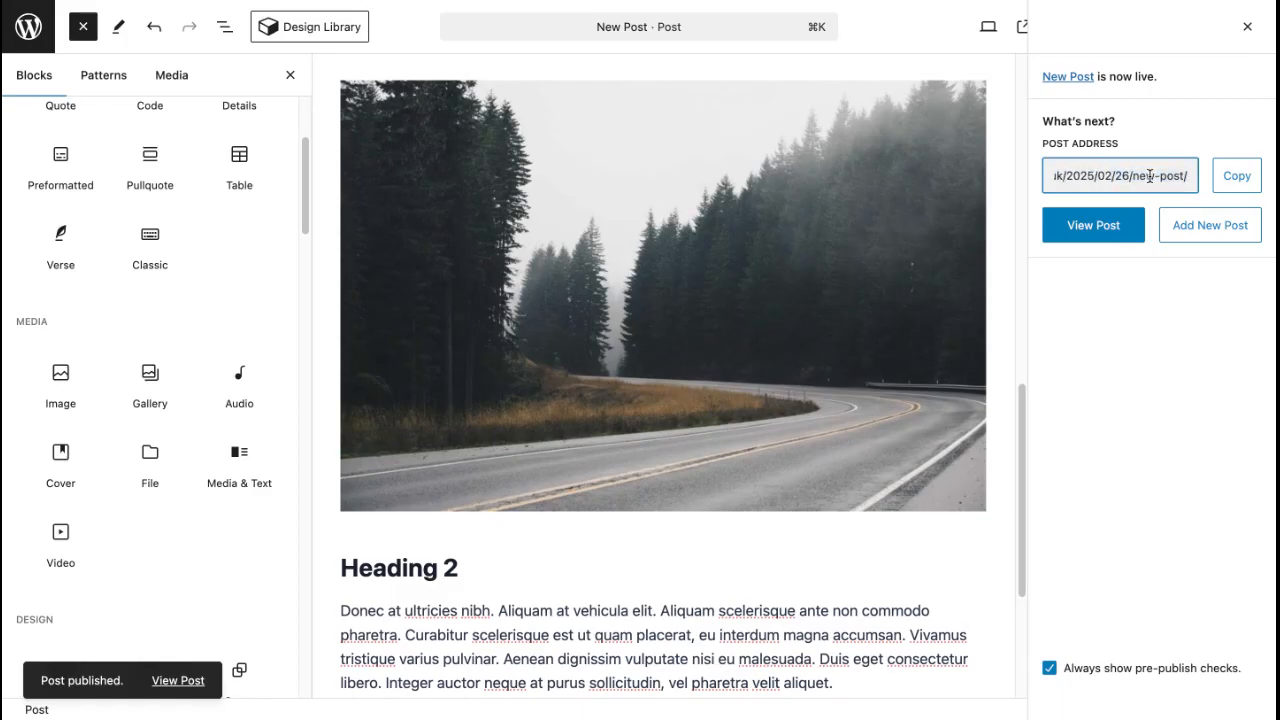
pyautogui.click(1081, 228)
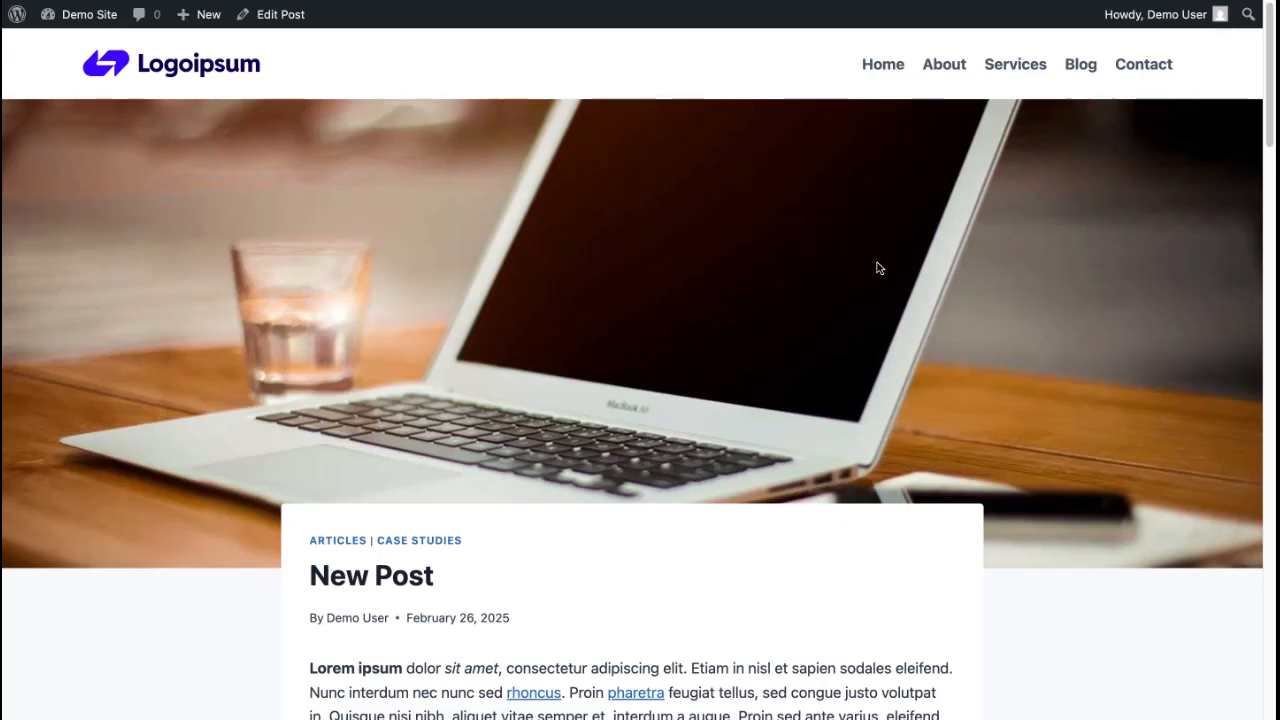
pyautogui.scroll(-2, 900, 270)
pyautogui.scroll(-5, 957, 284)
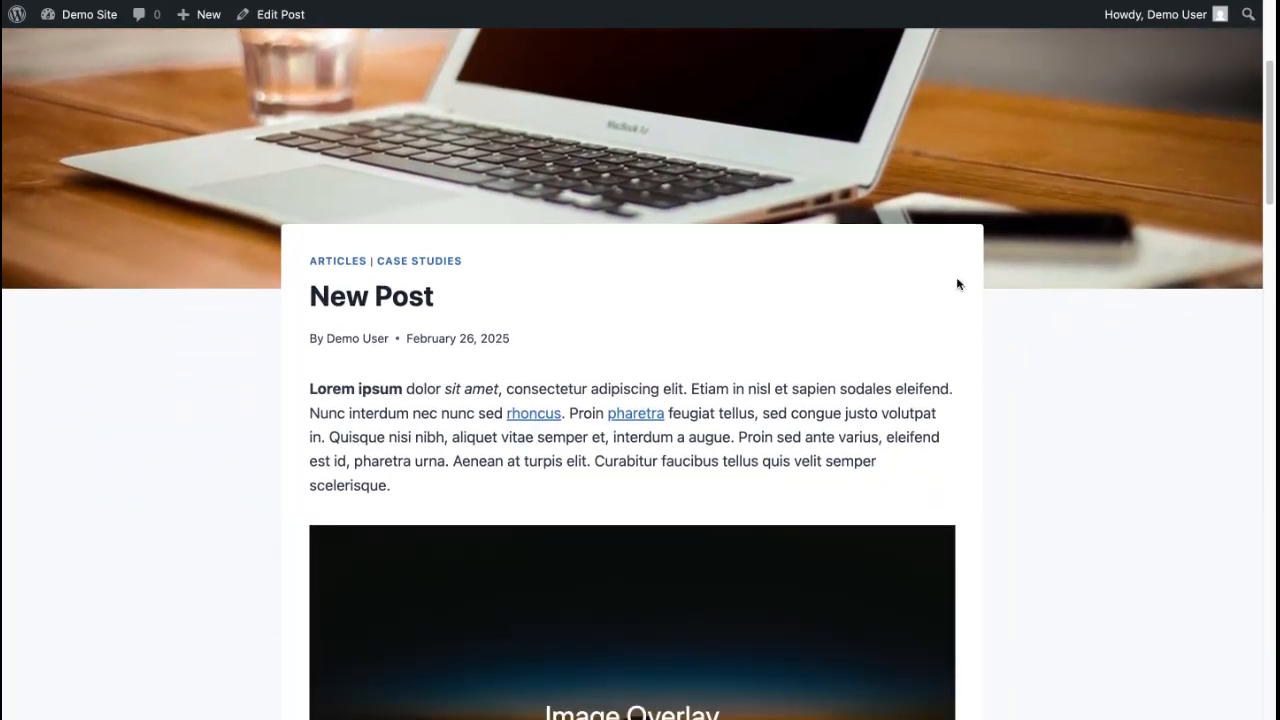
pyautogui.scroll(-6, 1042, 284)
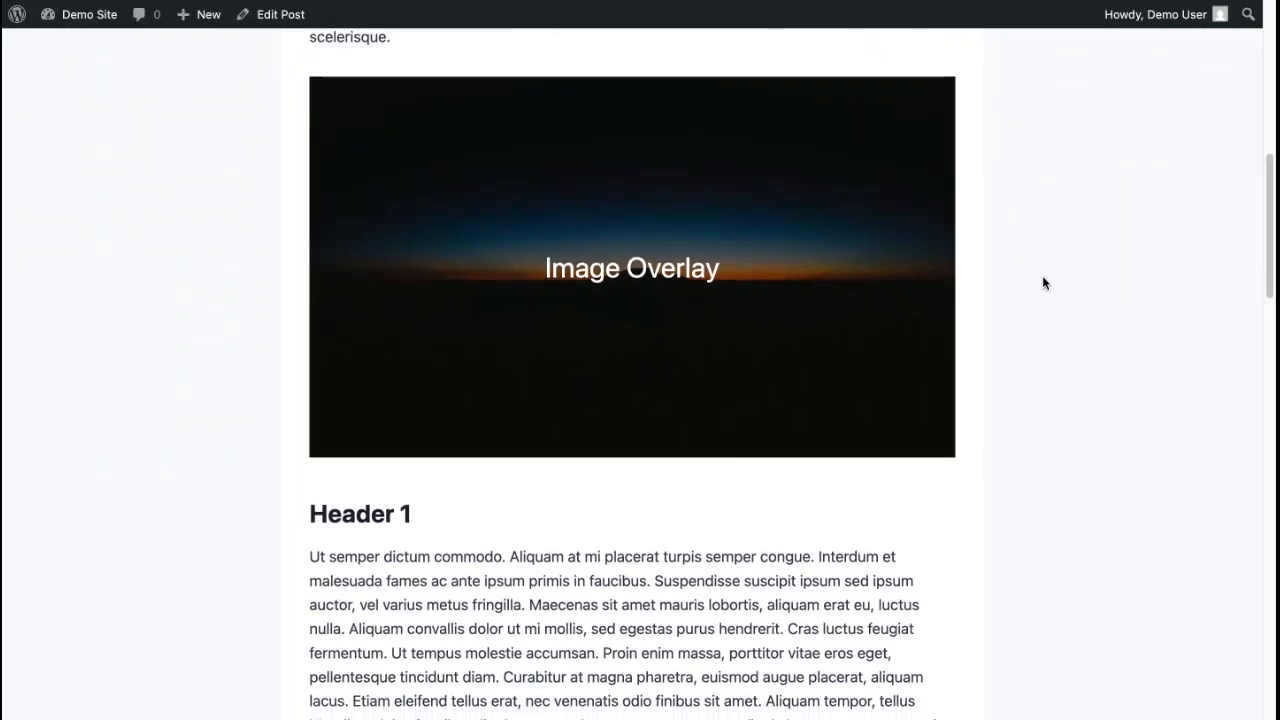
pyautogui.scroll(-7, 1034, 271)
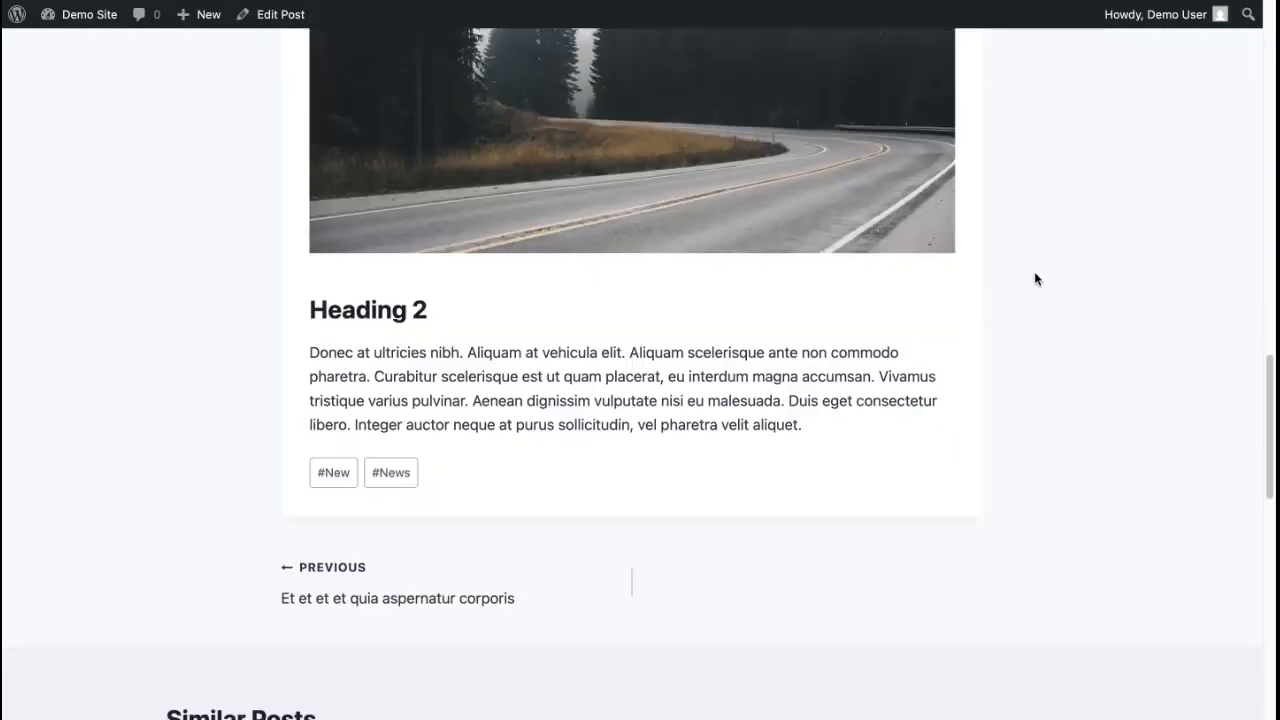
pyautogui.scroll(16, 1034, 277)
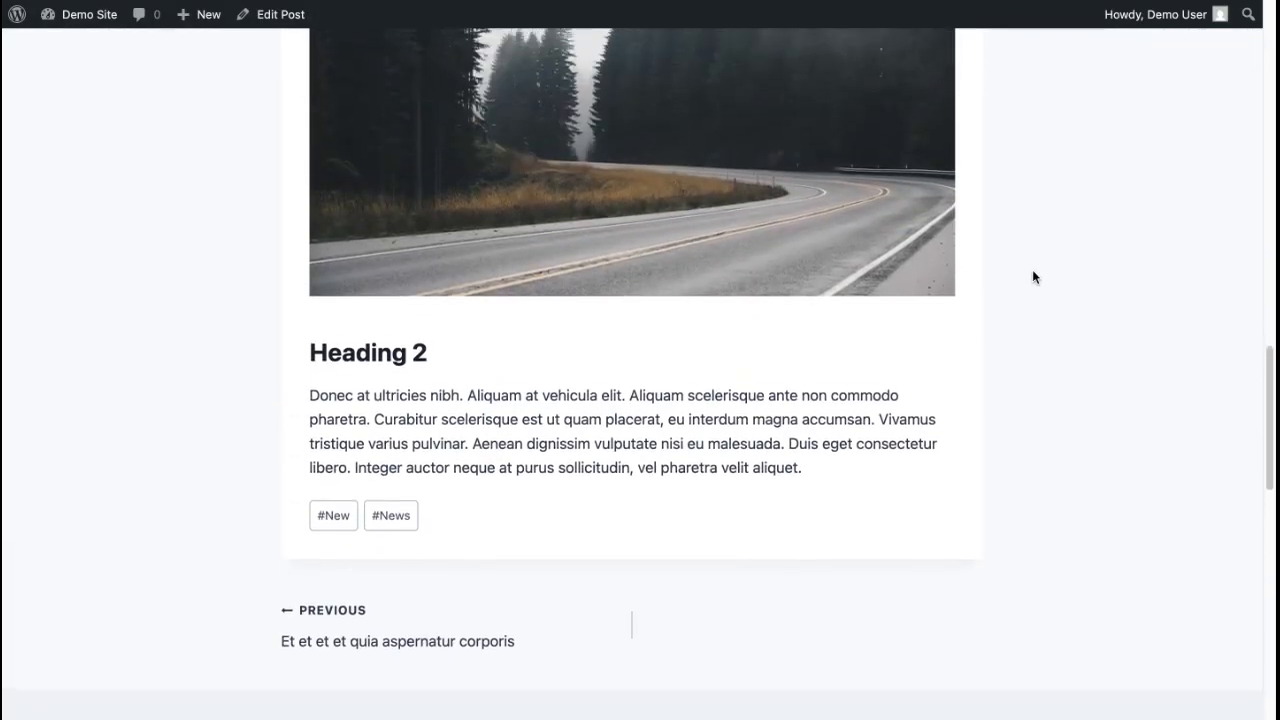
pyautogui.scroll(5, 1028, 278)
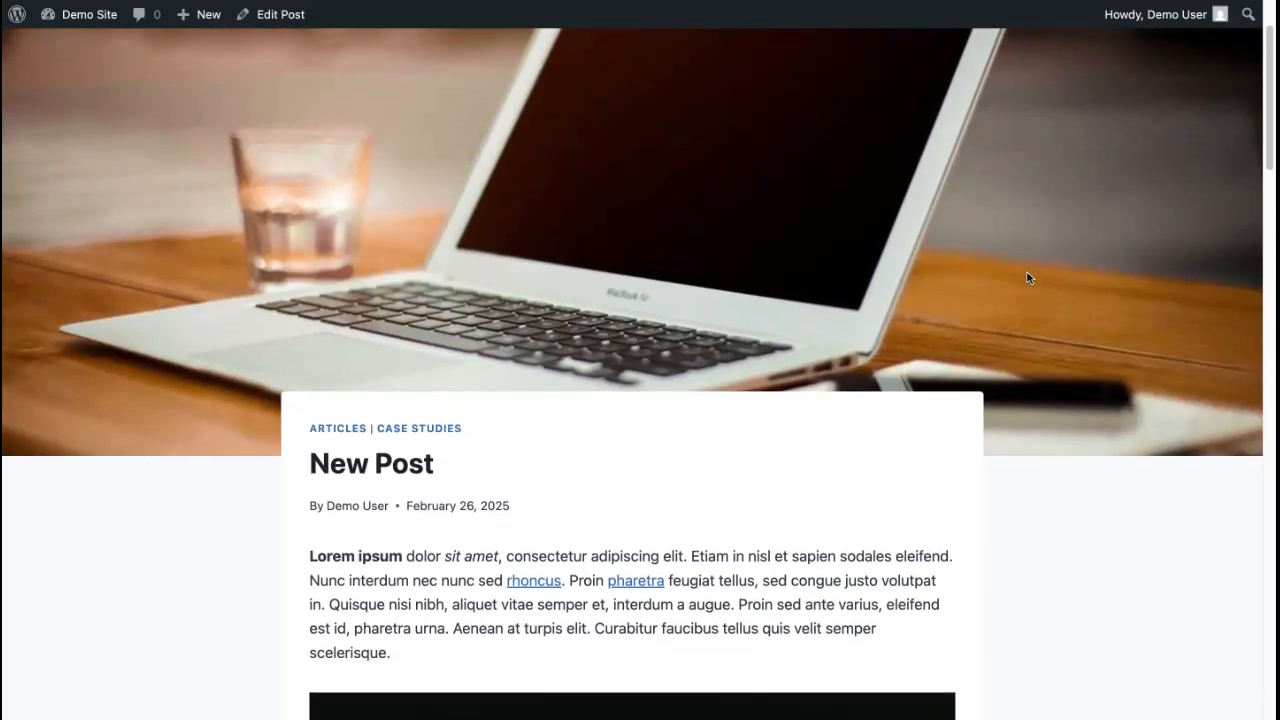